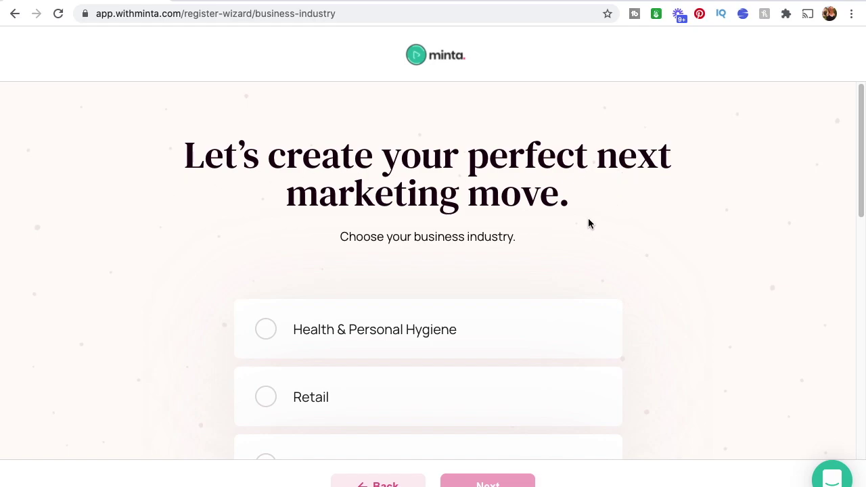
Choose Fashion & Accessories as the store's industry and continue.
scroll(520, 237, down, 5)
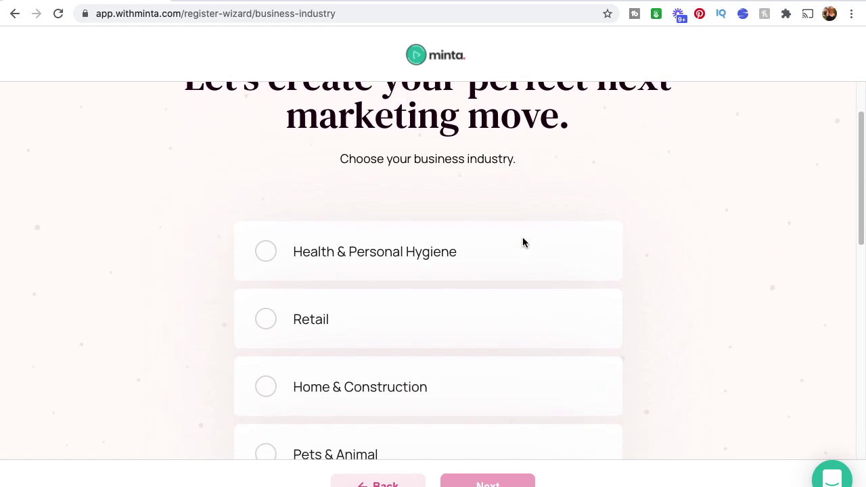
scroll(525, 244, down, 3)
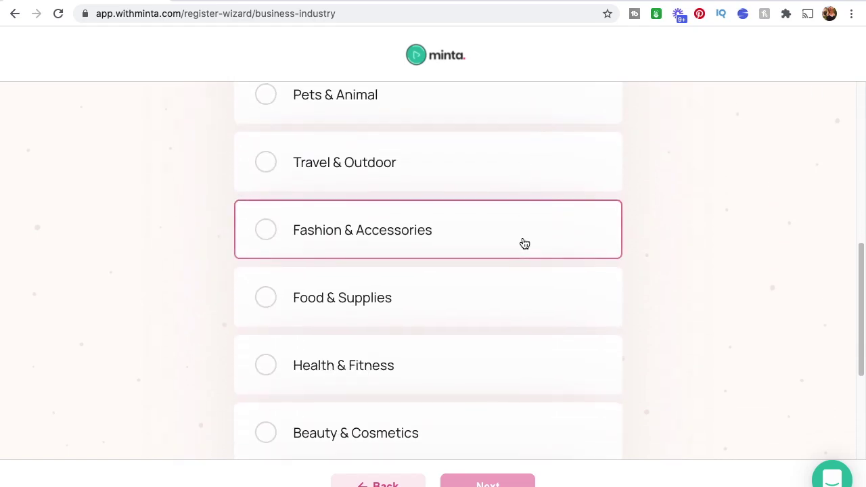
scroll(525, 244, down, 2)
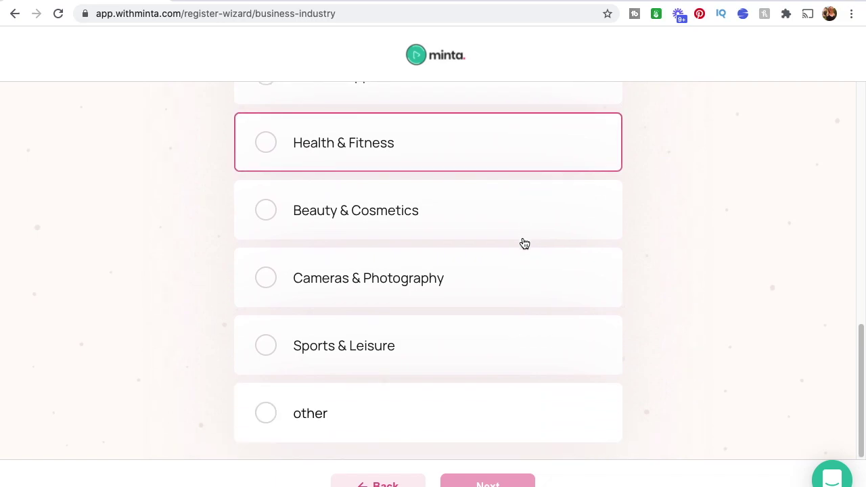
scroll(524, 244, up, 3)
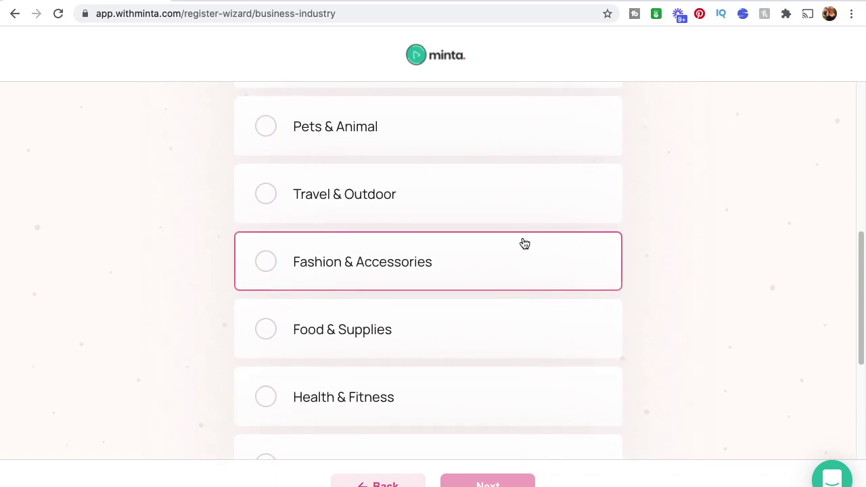
scroll(524, 244, up, 4)
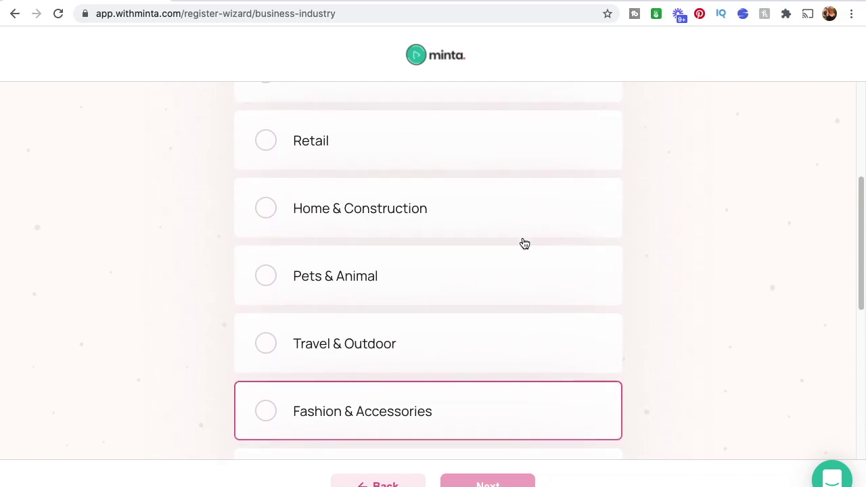
scroll(525, 244, down, 3)
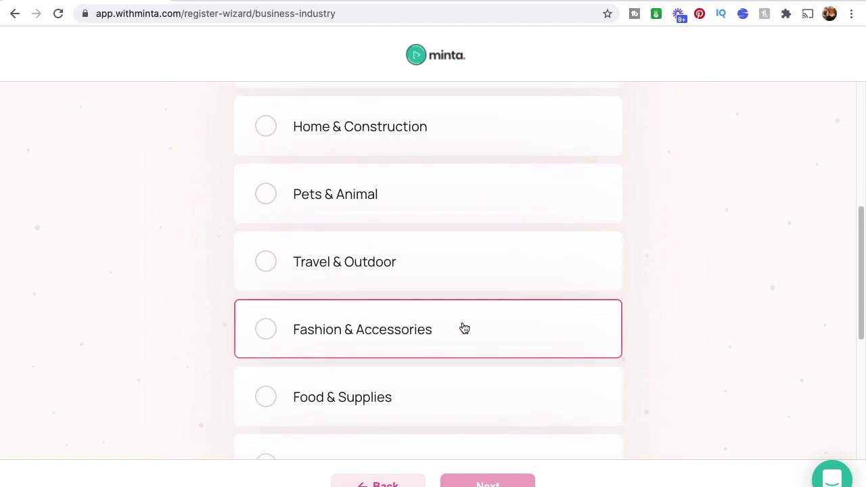
click(268, 334)
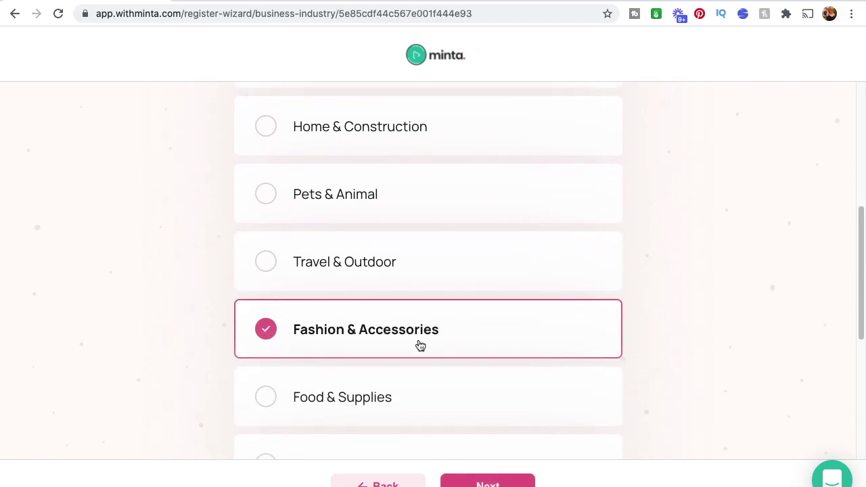
click(497, 485)
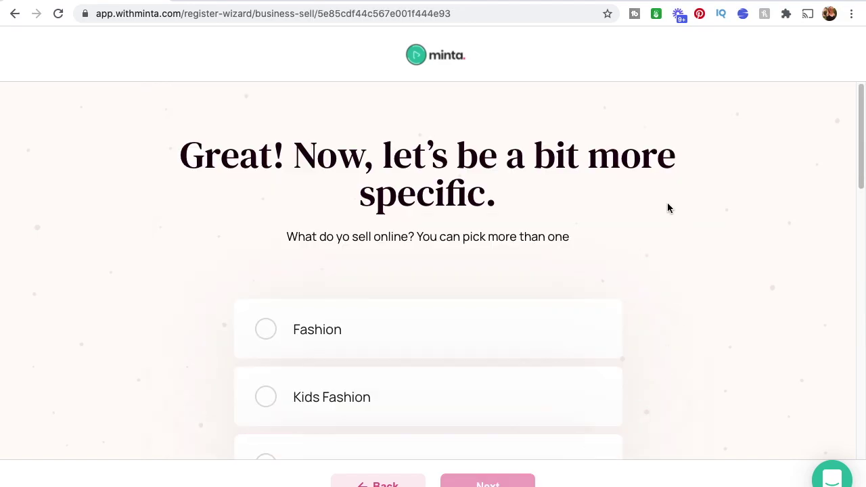
Choose Clothing as what the store sells and move on to the brand logo step.
scroll(667, 208, down, 1)
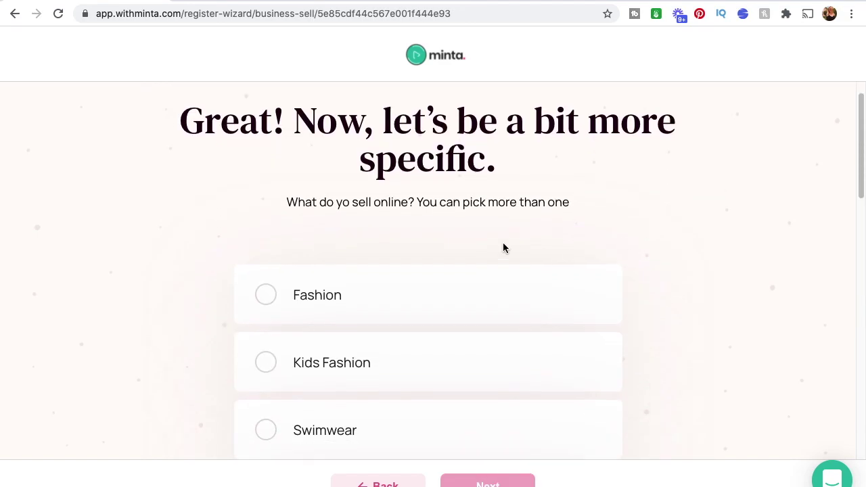
scroll(476, 220, down, 5)
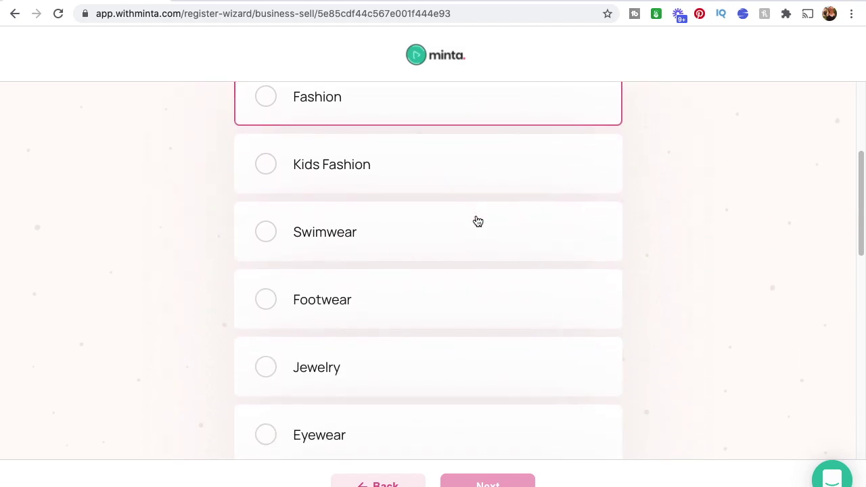
scroll(477, 221, down, 8)
scroll(477, 220, up, 2)
scroll(476, 220, down, 10)
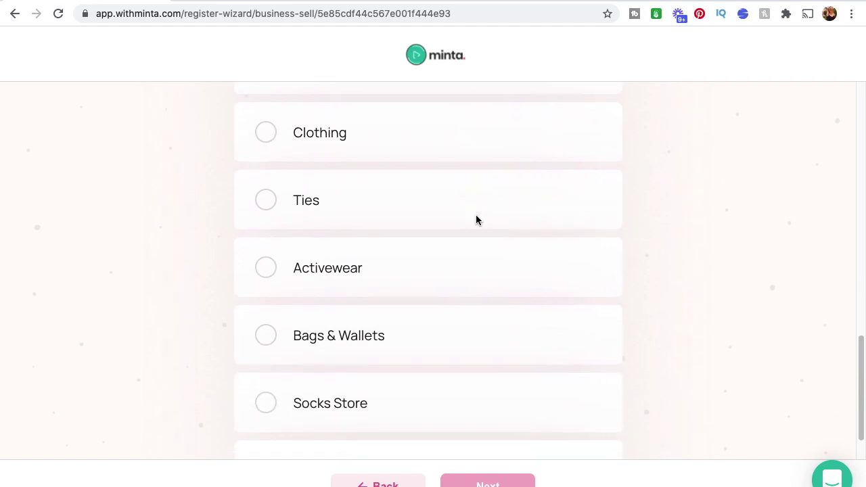
scroll(475, 220, down, 2)
scroll(476, 221, up, 3)
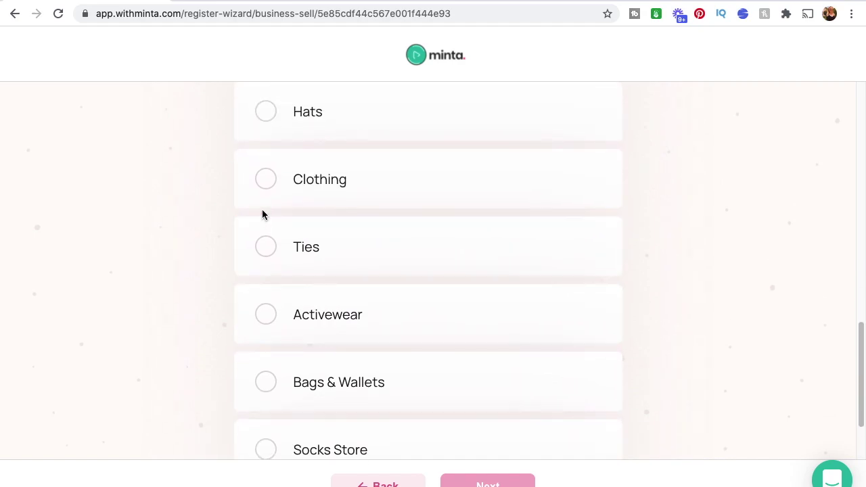
click(269, 184)
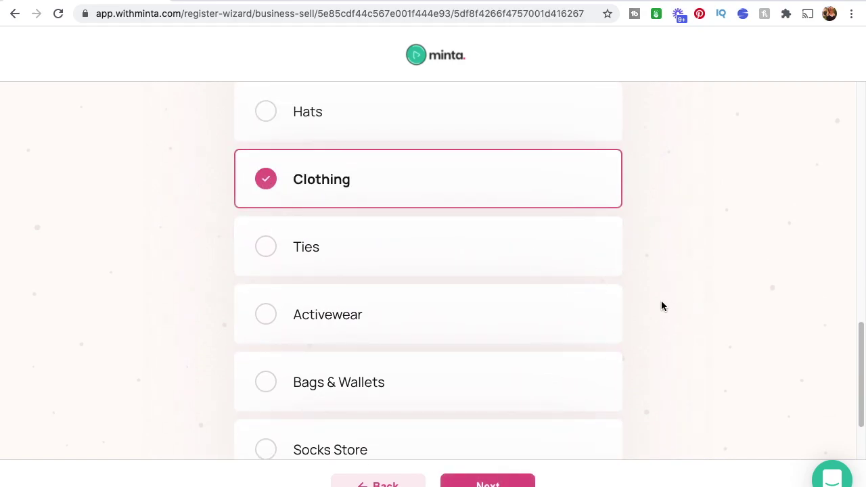
click(518, 482)
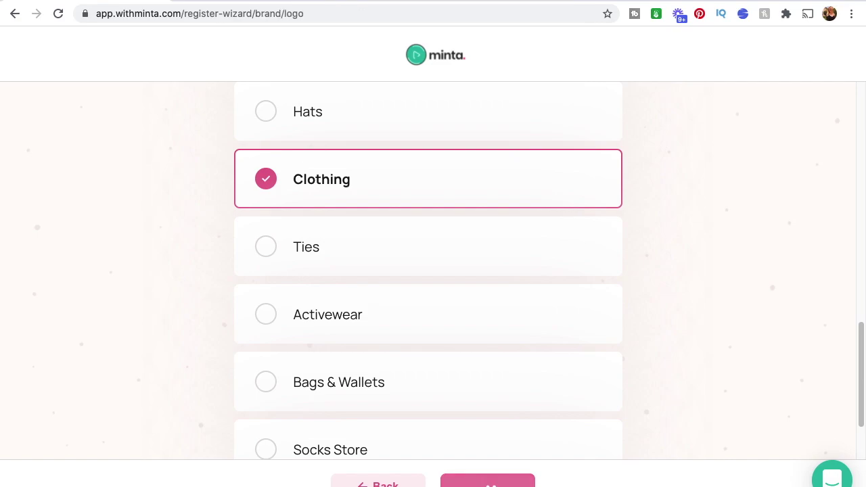
scroll(562, 299, down, 1)
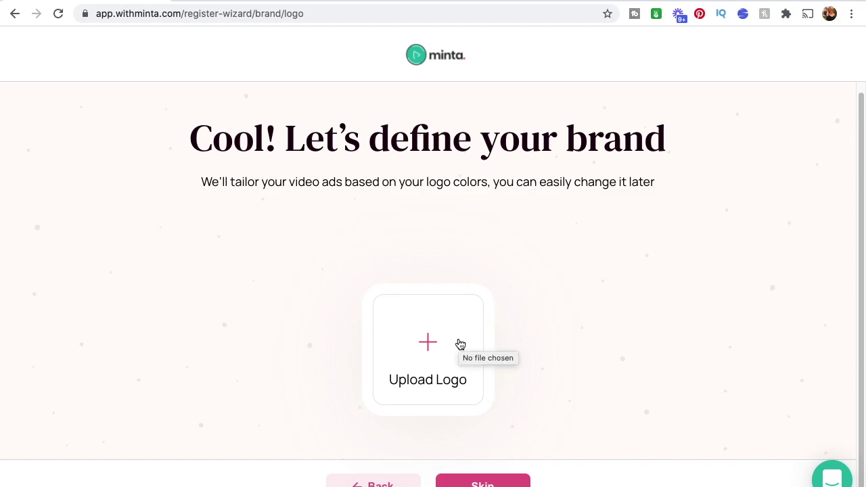
Skip the logo upload and set the first brand colour to coral red.
click(482, 482)
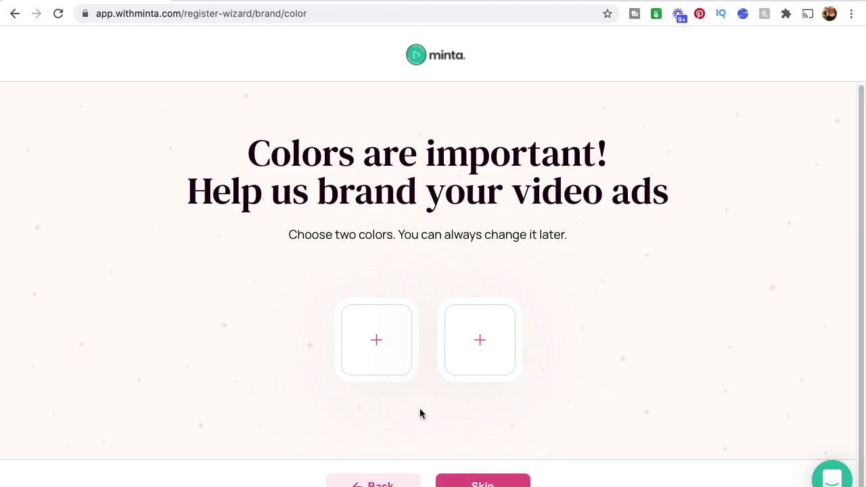
click(380, 352)
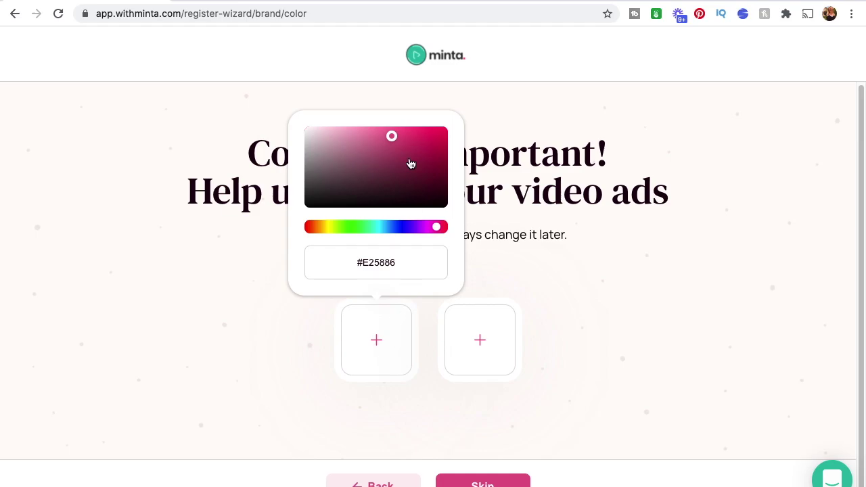
mouse_move(391, 141)
mouse_down()
mouse_move(406, 126)
mouse_move(442, 129)
mouse_move(418, 145)
mouse_move(408, 136)
mouse_move(390, 141)
mouse_move(386, 127)
mouse_up()
drag(437, 230, 450, 234)
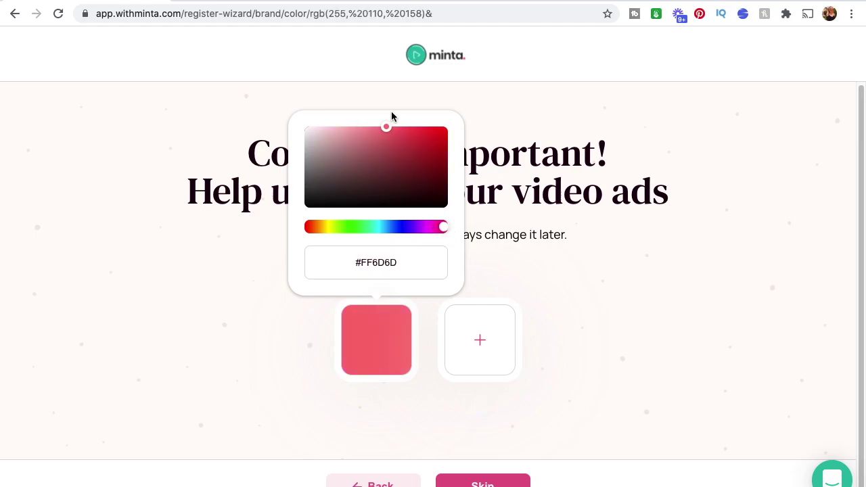
click(387, 126)
Set the second brand colour to deep indigo #180079.
click(479, 336)
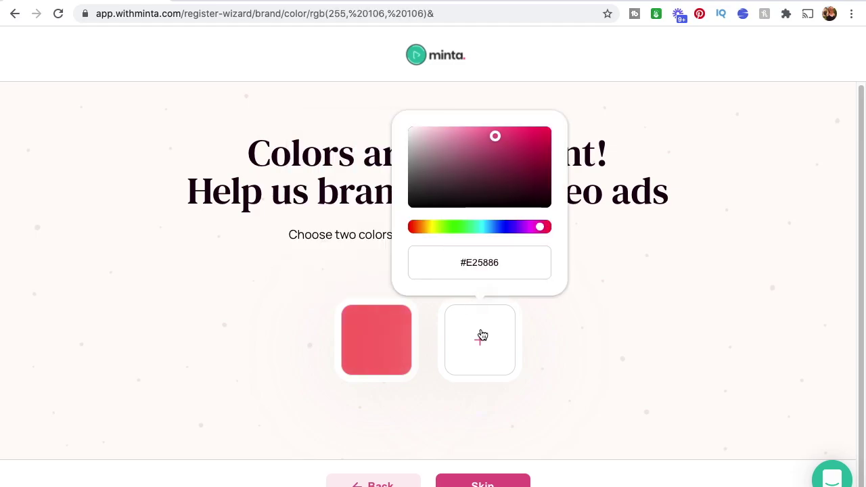
drag(489, 231, 506, 228)
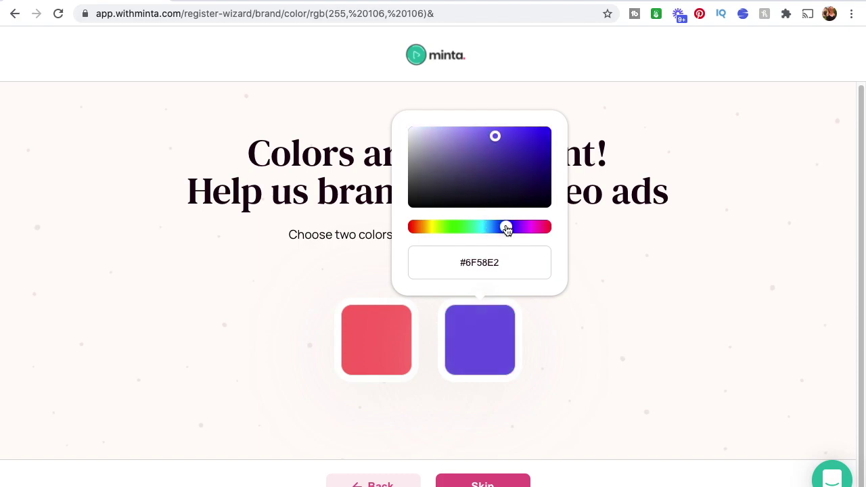
drag(501, 126, 552, 170)
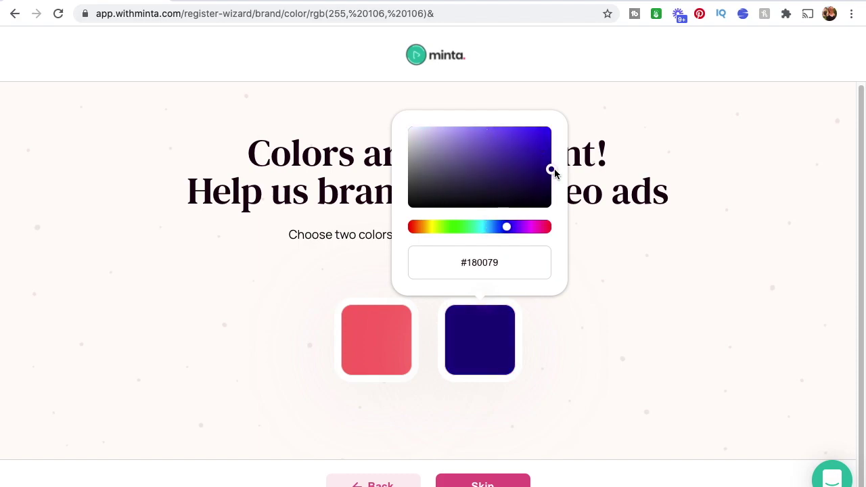
click(578, 415)
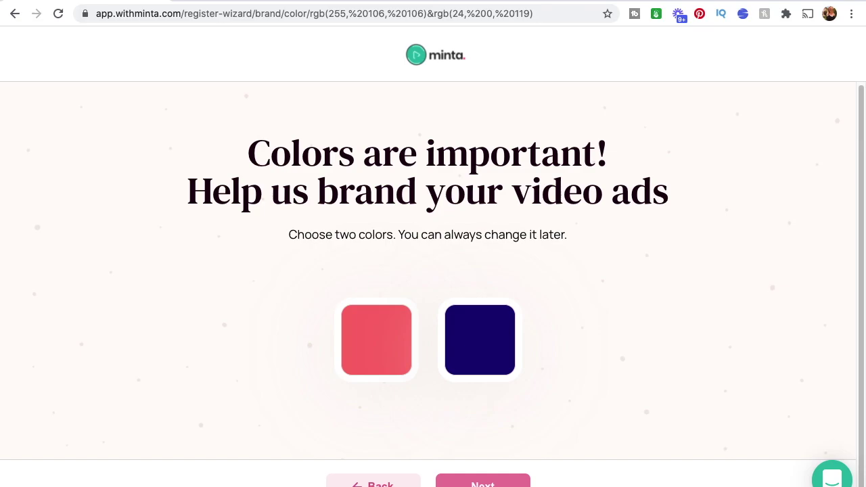
Finish brand setup and step through the tour's welcome, sharing and Power ups tips.
click(483, 482)
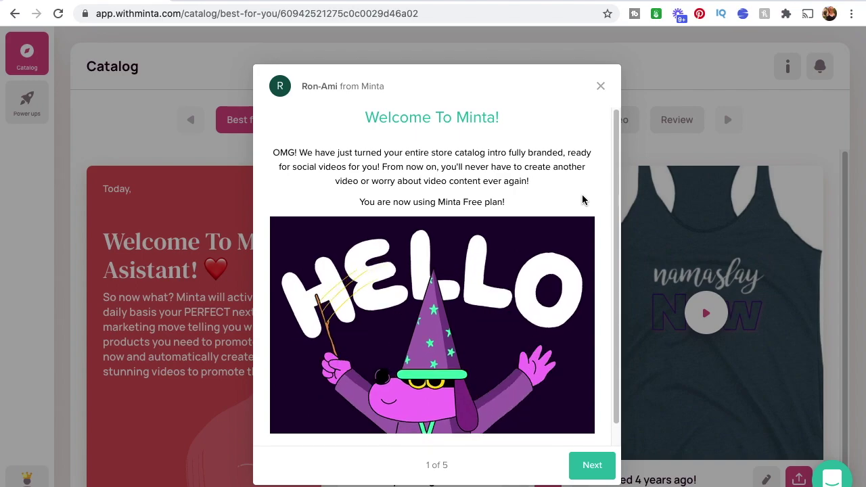
scroll(583, 223, down, 1)
click(594, 465)
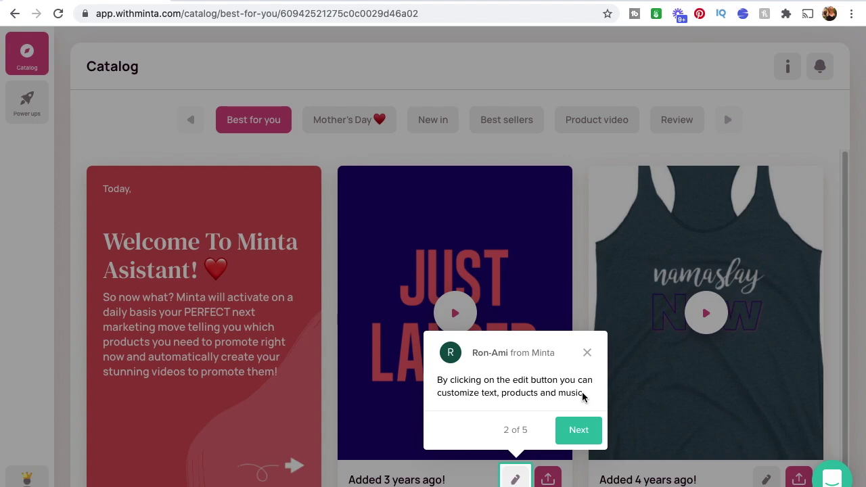
click(579, 430)
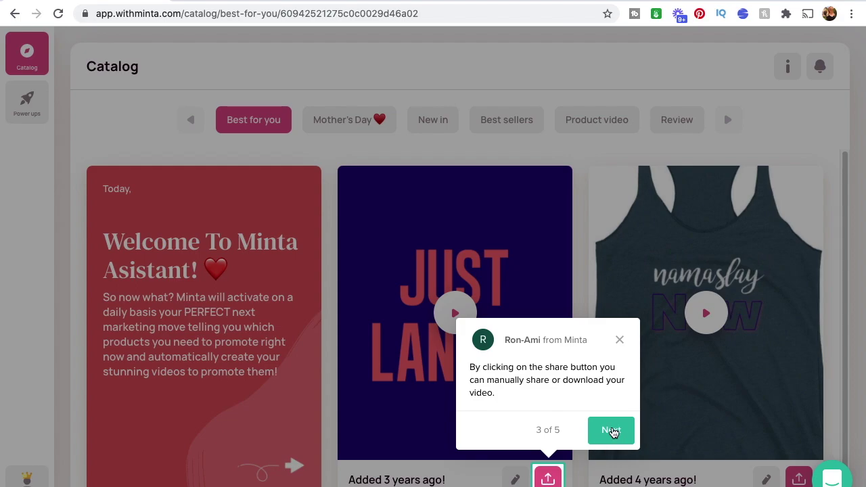
click(612, 431)
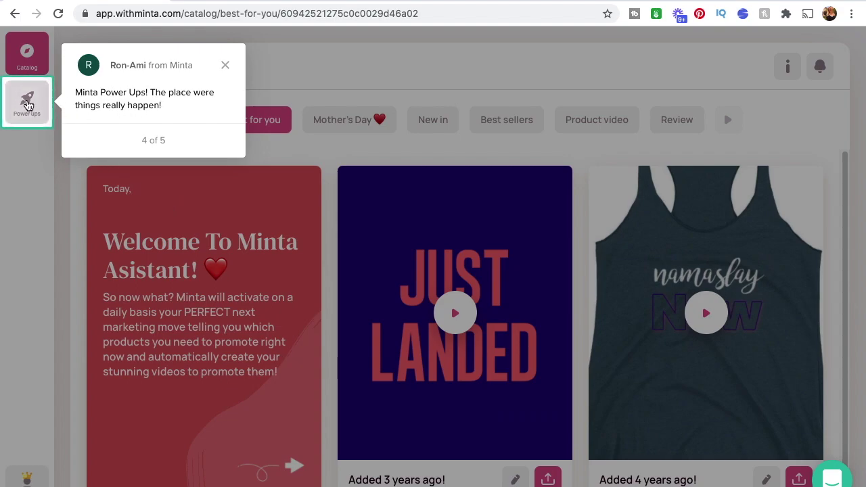
Go to the Power ups page and scroll its introduction to step 5 of 5.
click(27, 105)
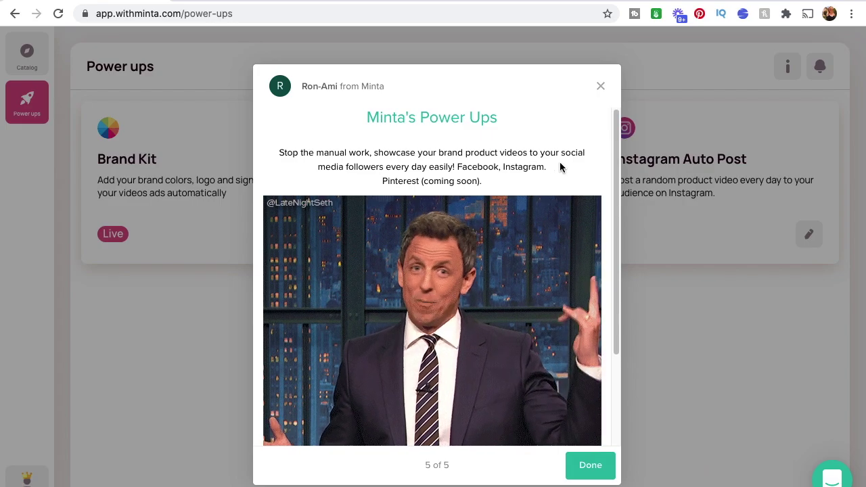
scroll(560, 162, down, 1)
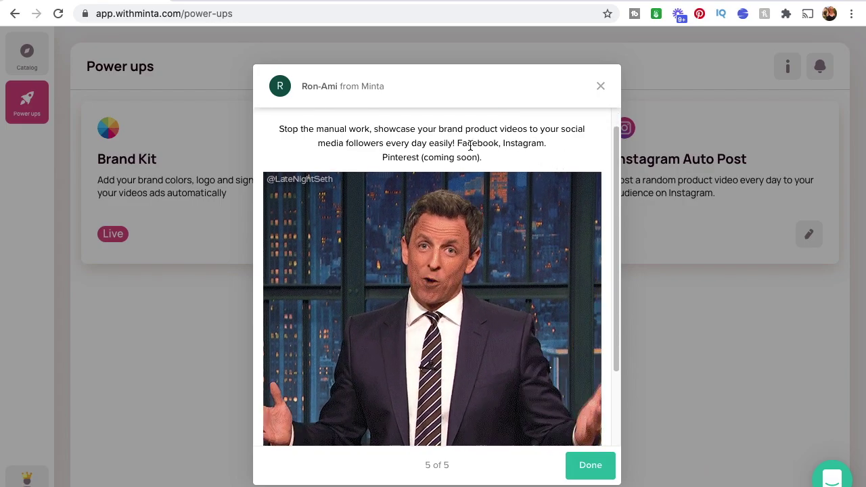
scroll(464, 162, down, 3)
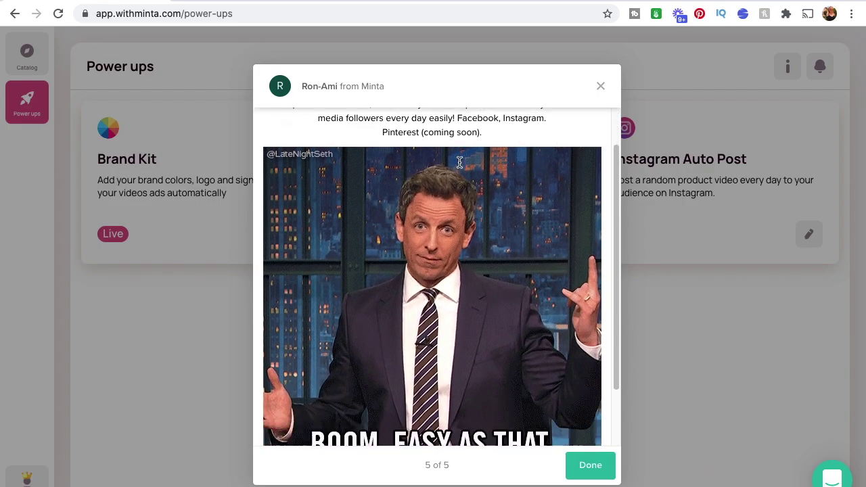
Close the Power Ups introduction and start Instagram Auto Post setup, leaving it as Draft.
click(600, 467)
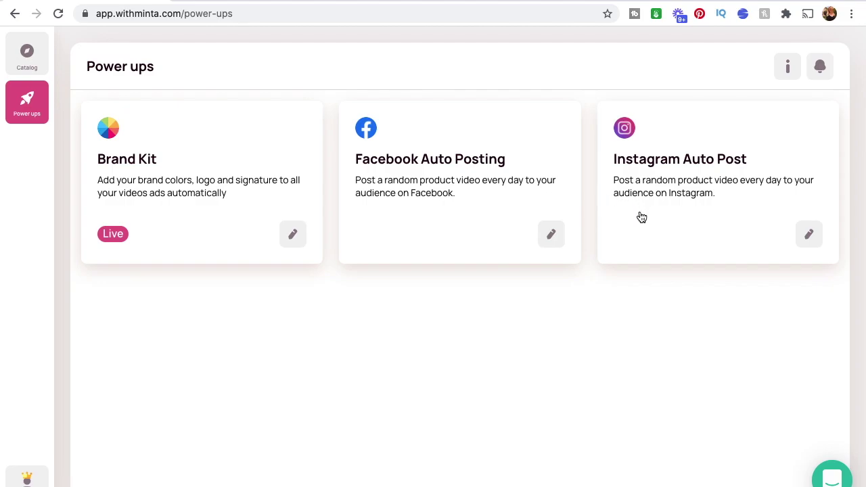
click(808, 234)
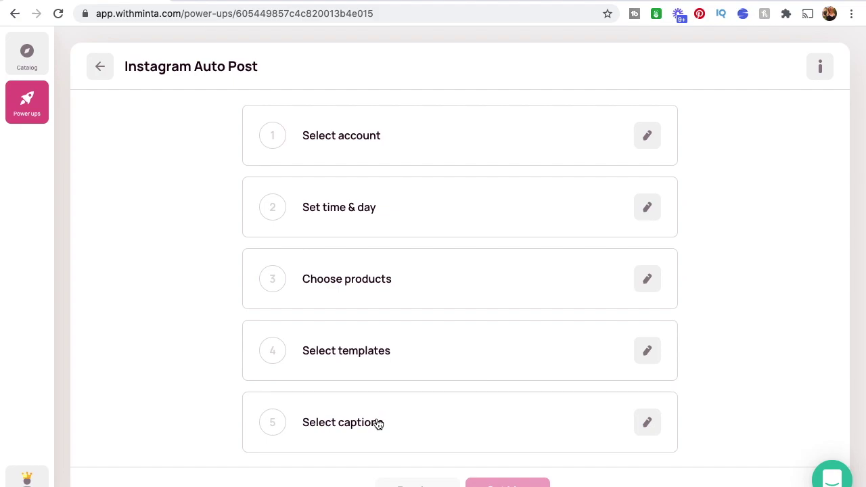
click(101, 68)
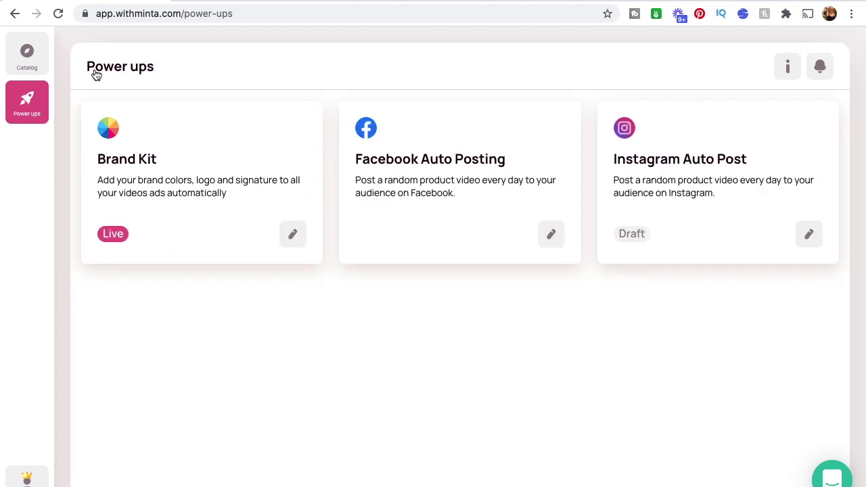
Go to the Catalog and preview Best for you product videos, including Just Landed.
click(18, 55)
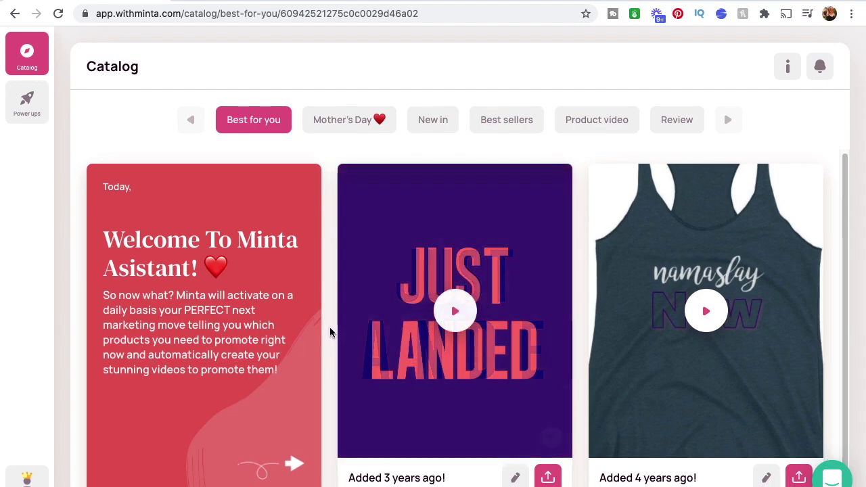
mouse_move(429, 218)
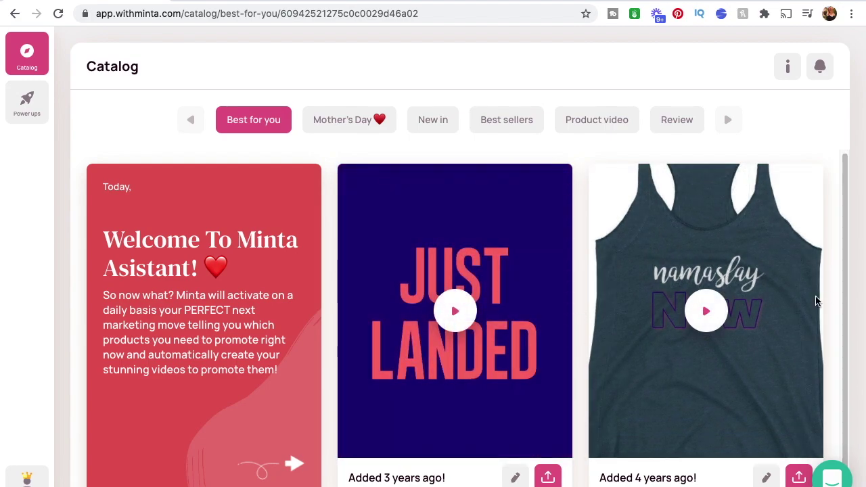
mouse_move(779, 318)
Browse the Mother's Day collection, including the Tie Dye Cropped Hoodie and 4th of July Shirt.
click(333, 124)
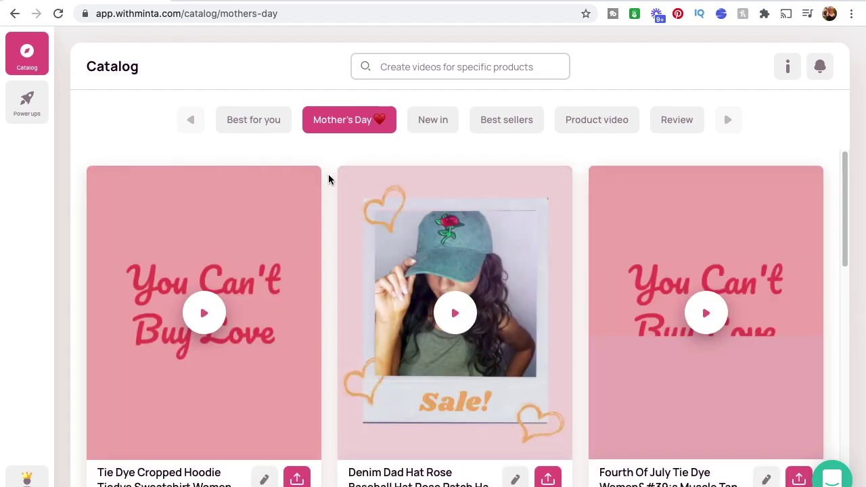
scroll(328, 179, down, 1)
scroll(329, 179, up, 1)
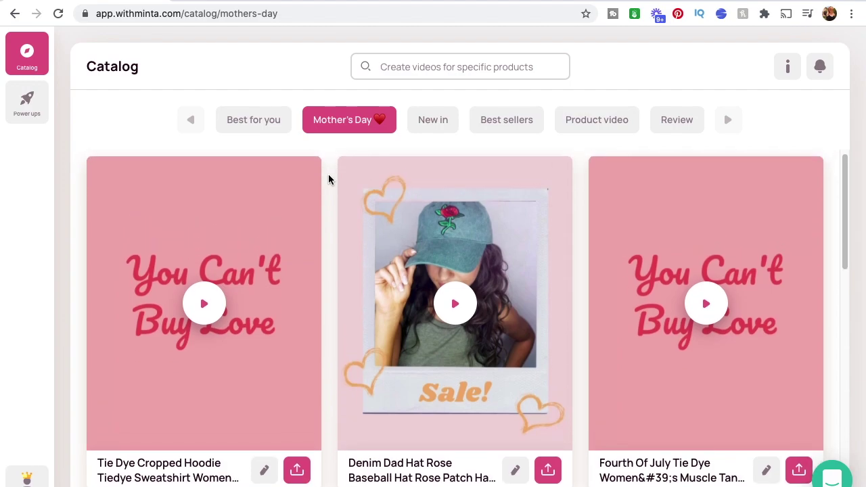
mouse_move(269, 238)
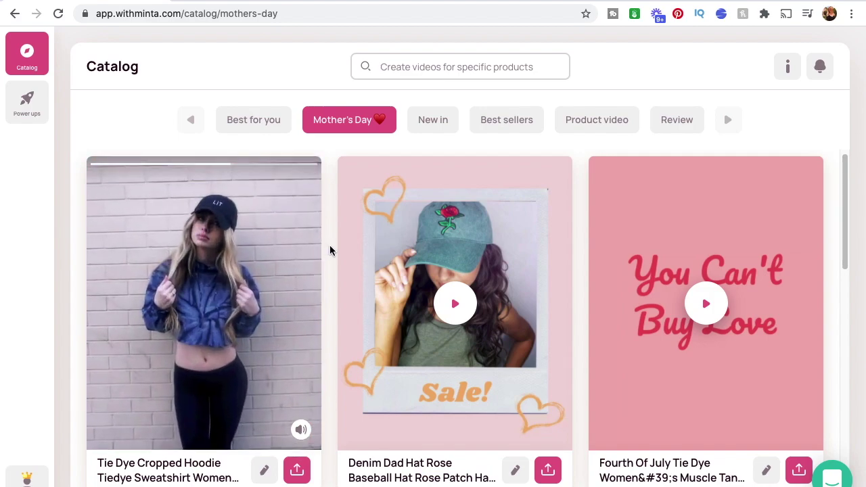
scroll(329, 250, down, 5)
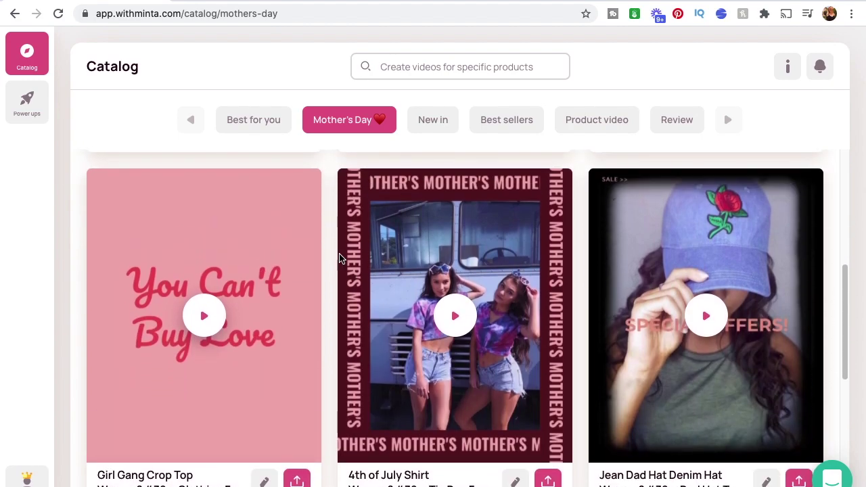
mouse_move(435, 342)
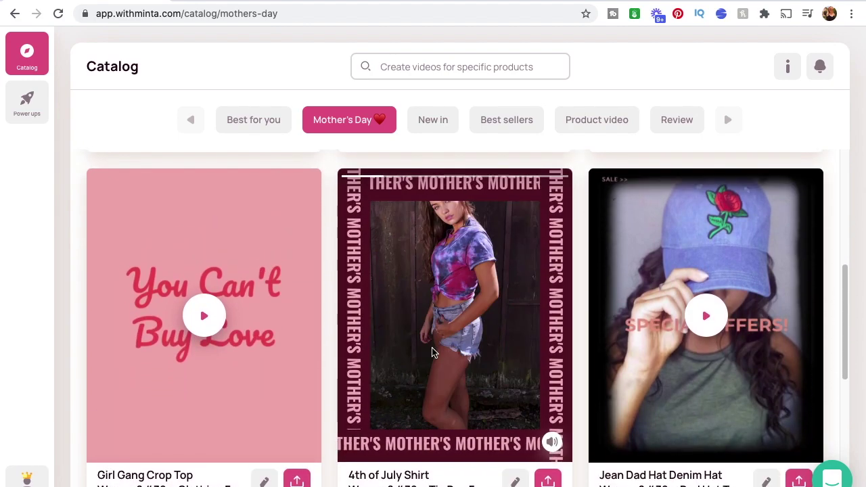
scroll(333, 352, down, 5)
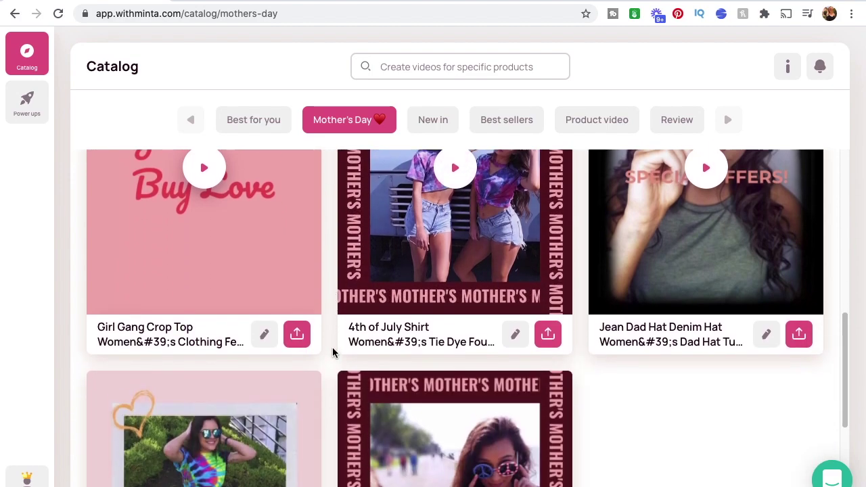
scroll(333, 351, down, 1)
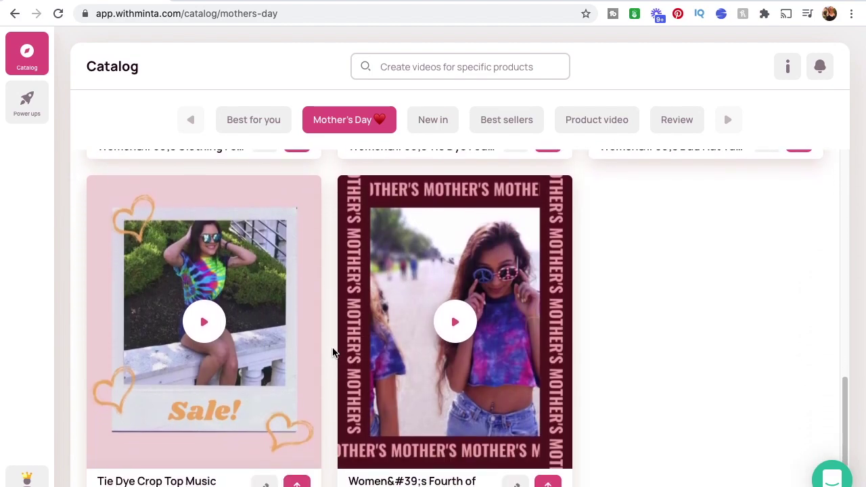
Browse the New in collection, including Just Landed, Starting at $22 and New arrival.
click(433, 125)
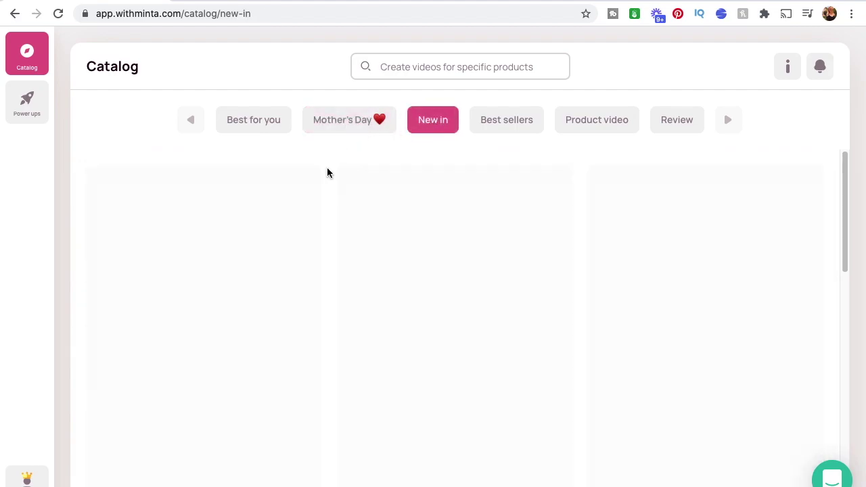
scroll(327, 173, down, 3)
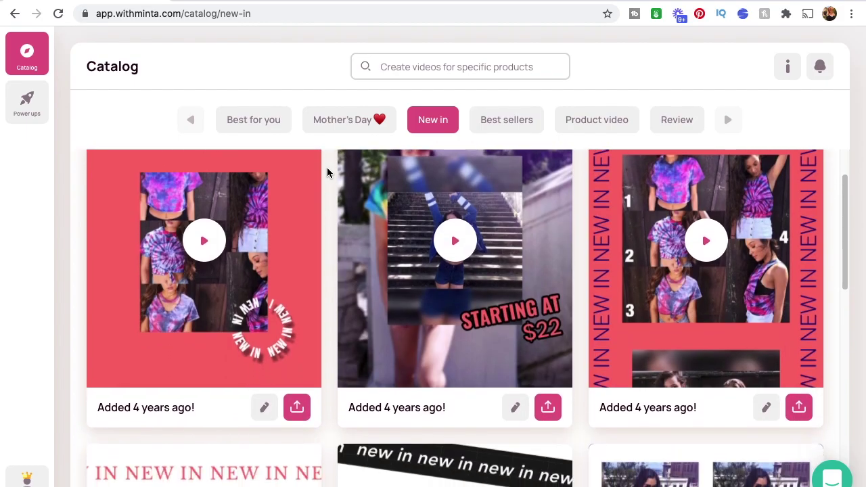
scroll(326, 173, down, 5)
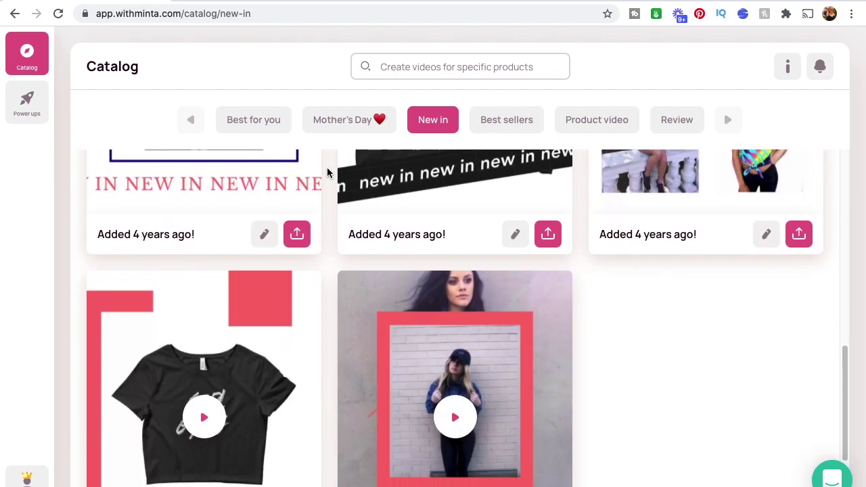
scroll(326, 171, up, 8)
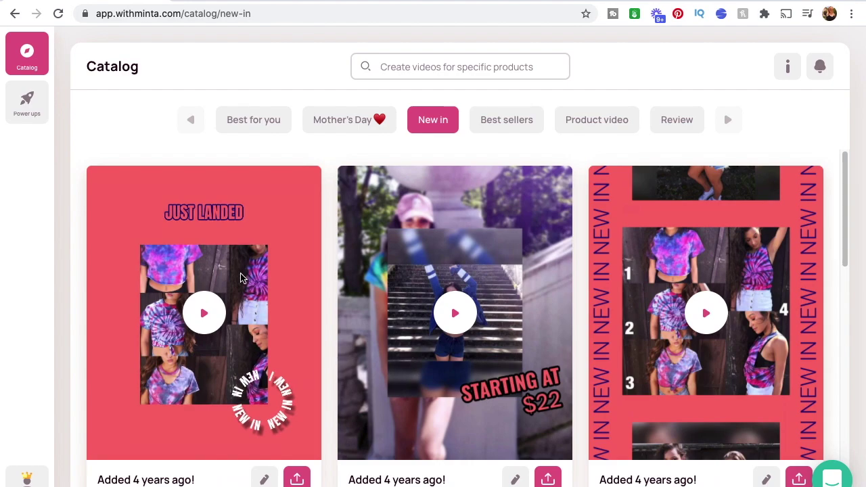
mouse_move(242, 278)
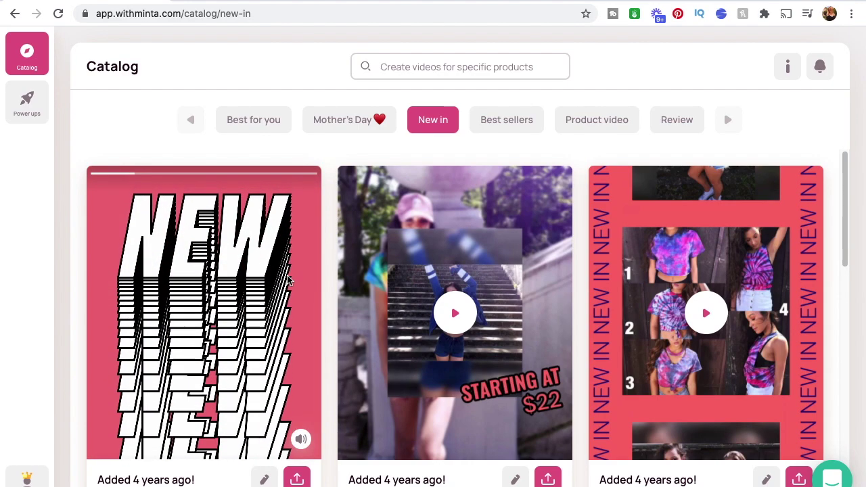
scroll(326, 293, down, 4)
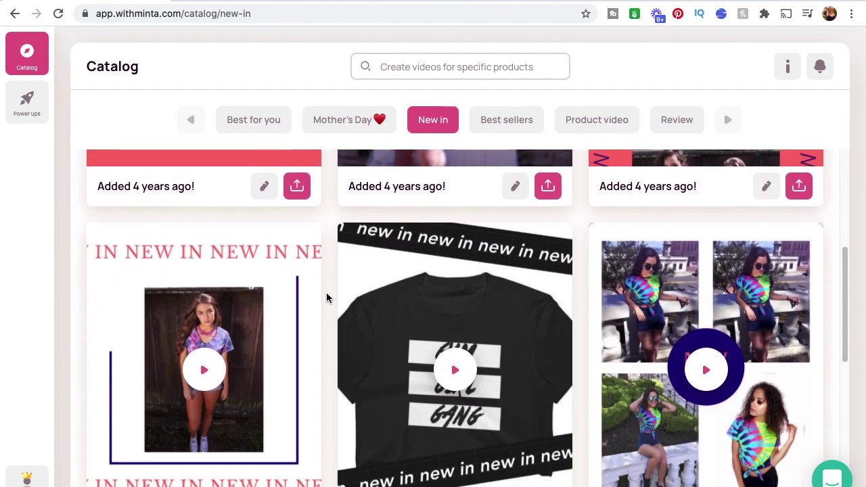
scroll(350, 330, down, 1)
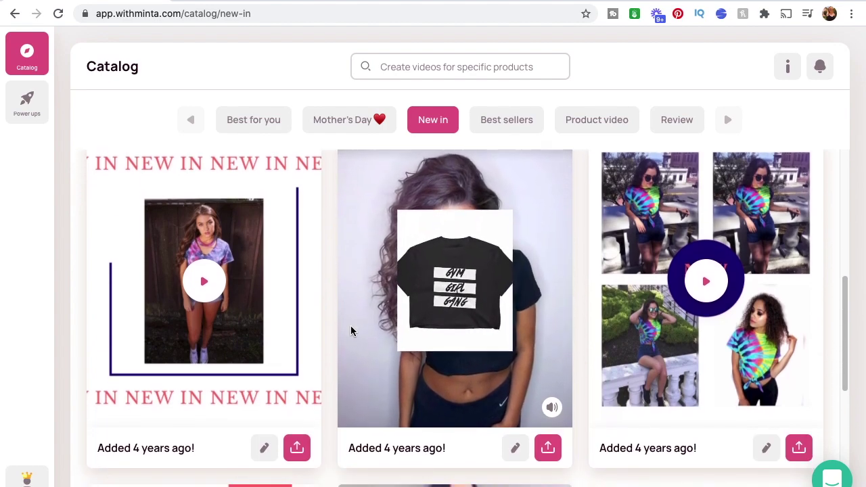
scroll(331, 326, down, 4)
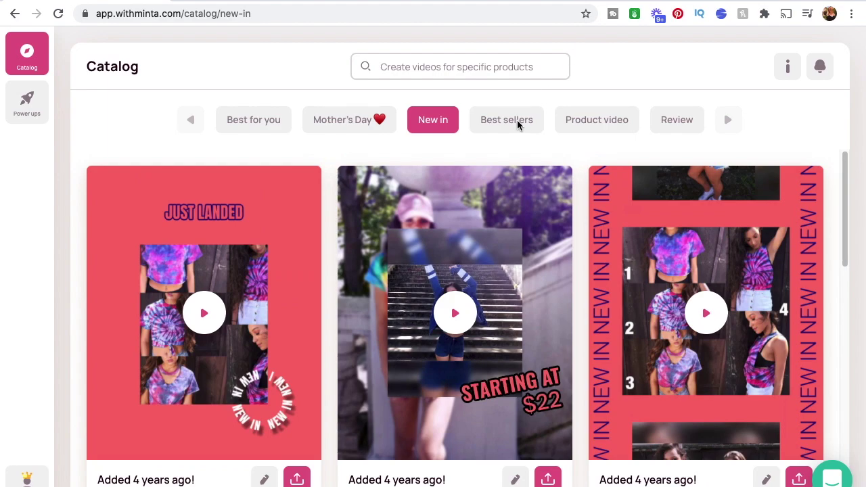
Browse the Best sellers collection, then switch the catalog to Product video.
click(516, 126)
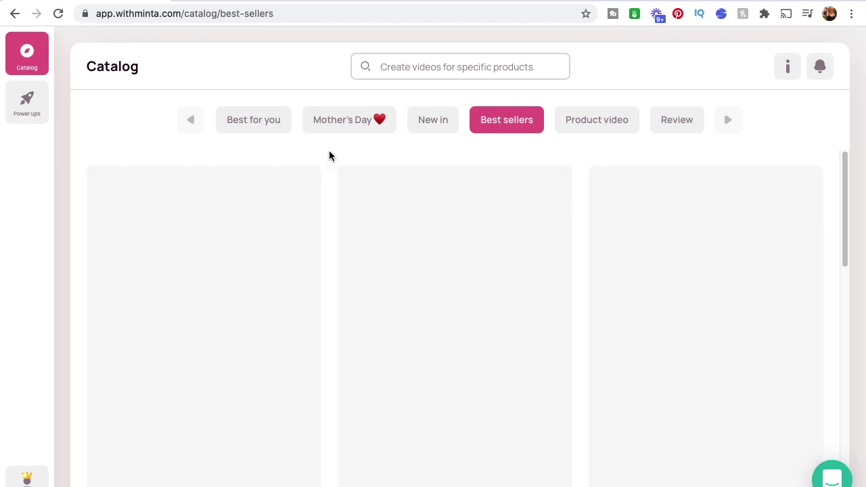
scroll(333, 164, down, 3)
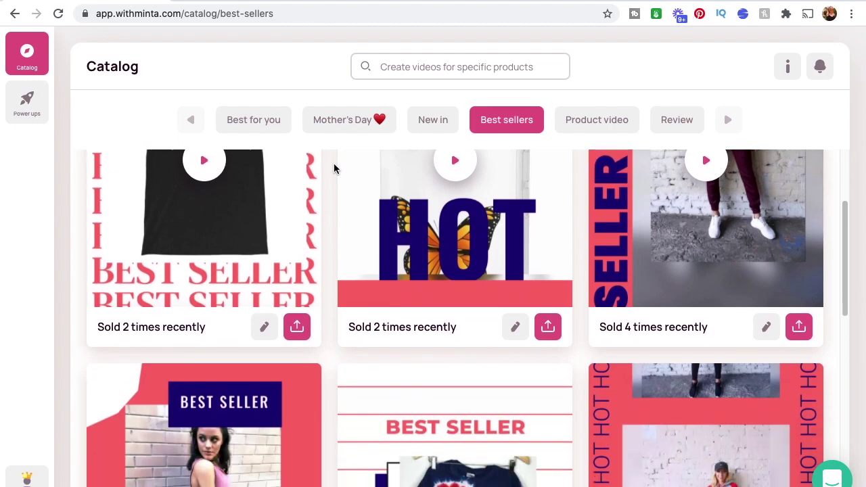
scroll(333, 164, down, 6)
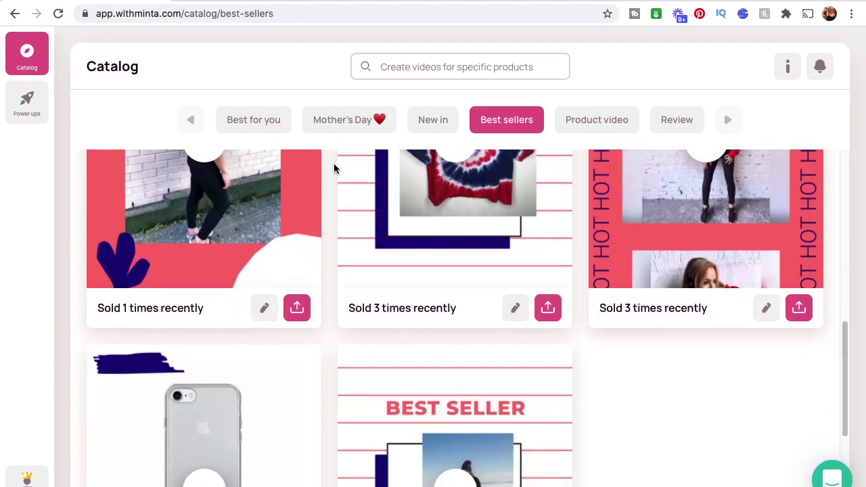
scroll(333, 168, down, 2)
scroll(333, 168, up, 8)
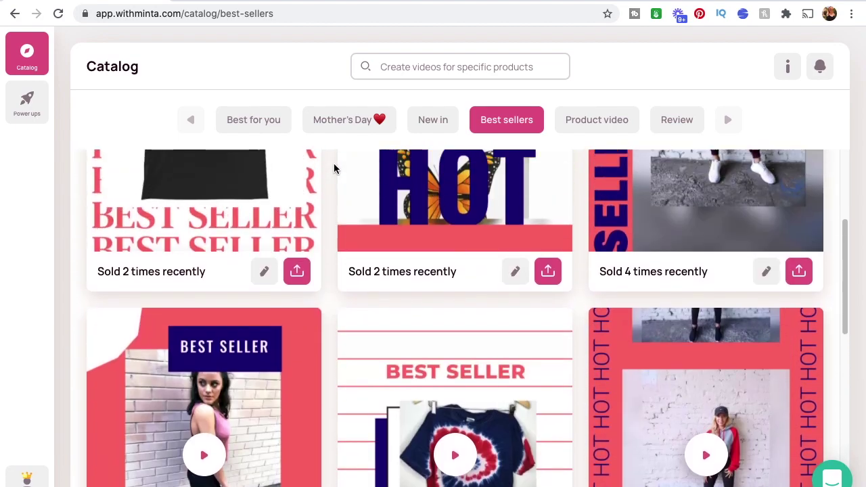
scroll(334, 168, up, 3)
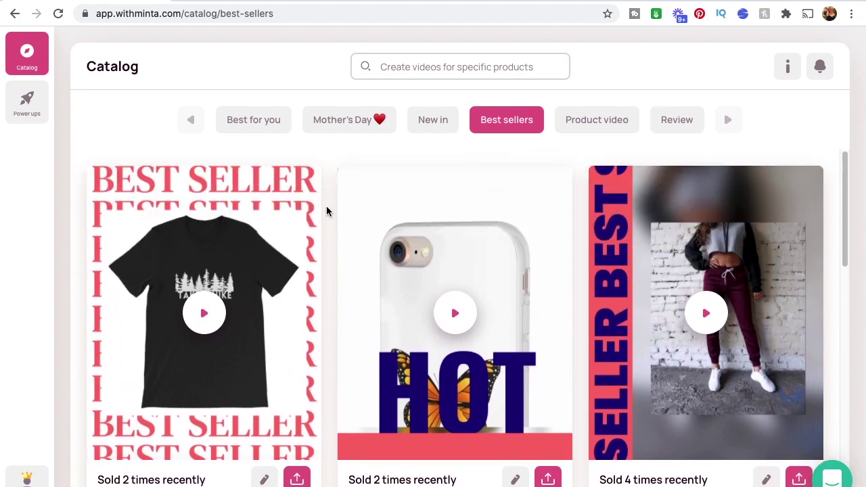
scroll(327, 211, down, 2)
scroll(326, 206, down, 2)
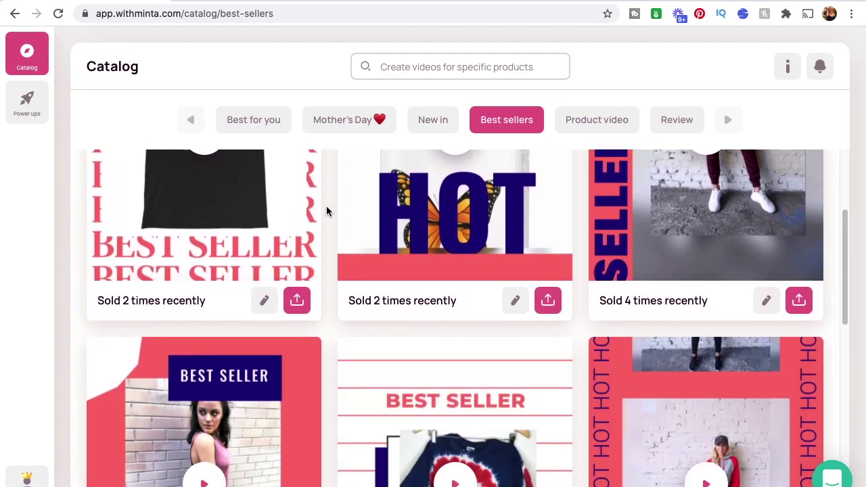
scroll(326, 206, up, 4)
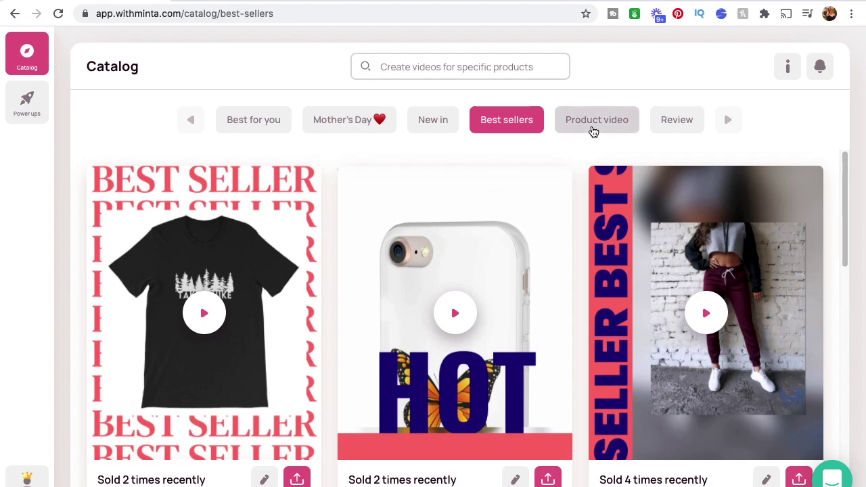
click(594, 130)
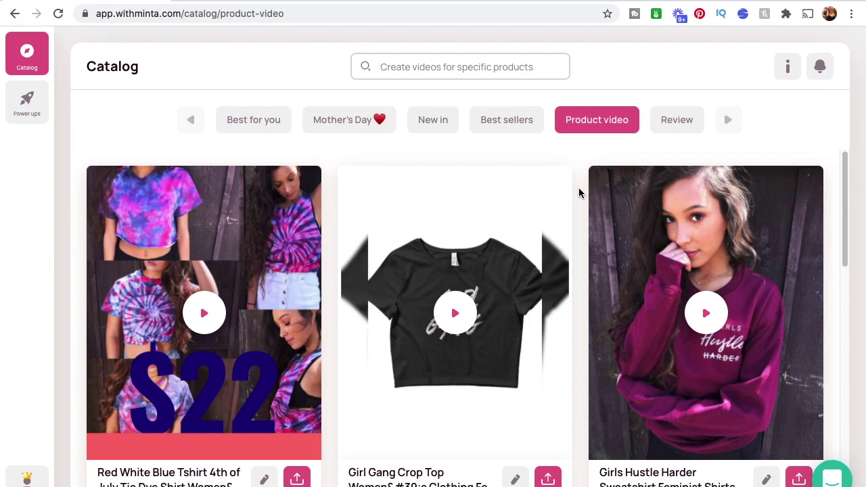
Load more Product video cards with Show More and return to the top of the grid.
scroll(578, 193, down, 6)
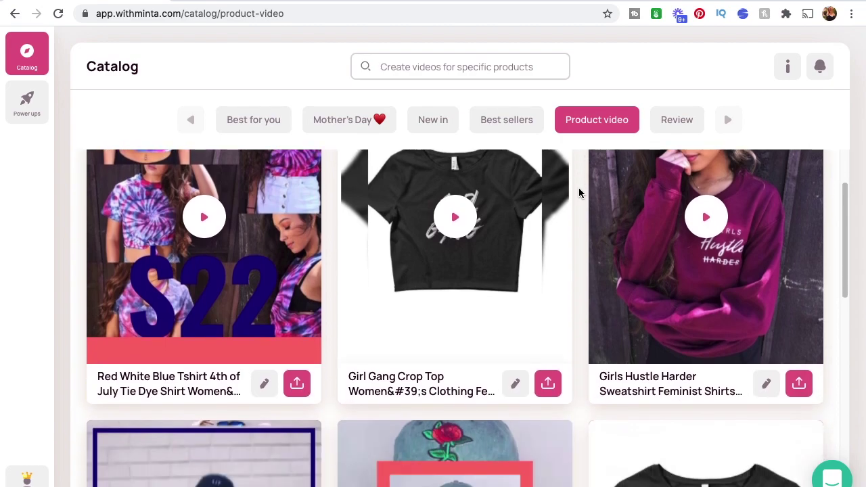
scroll(579, 189, down, 5)
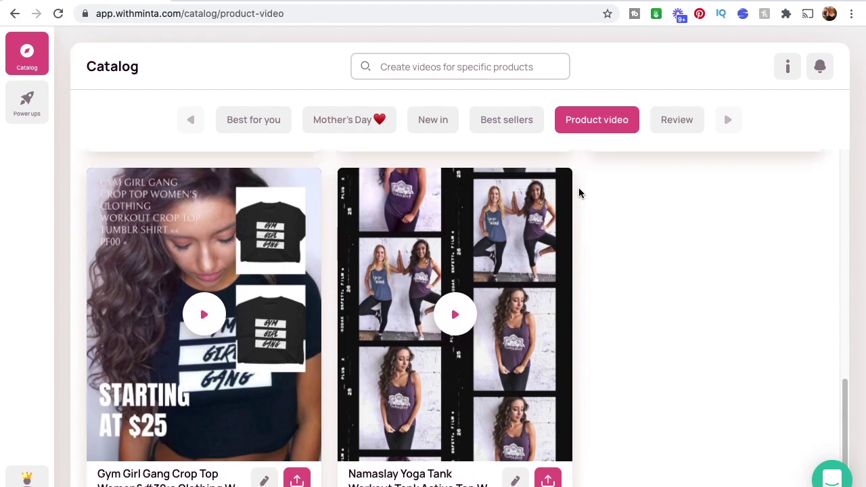
scroll(578, 193, down, 1)
click(469, 477)
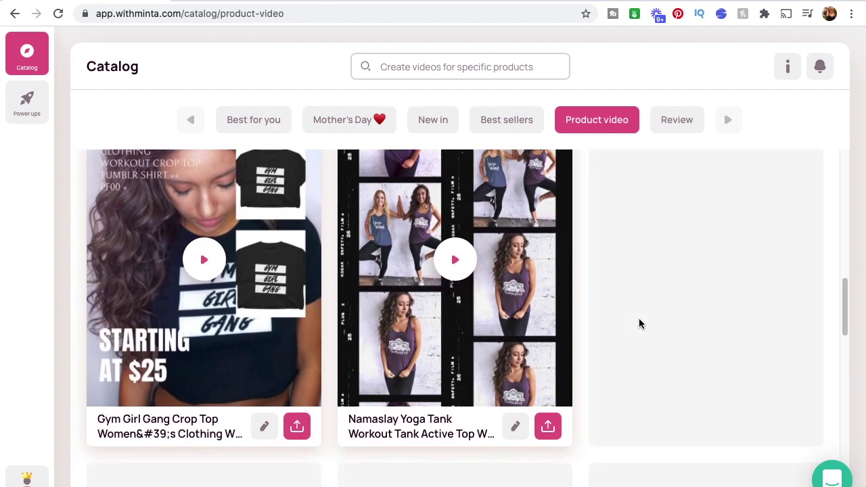
scroll(638, 324, down, 5)
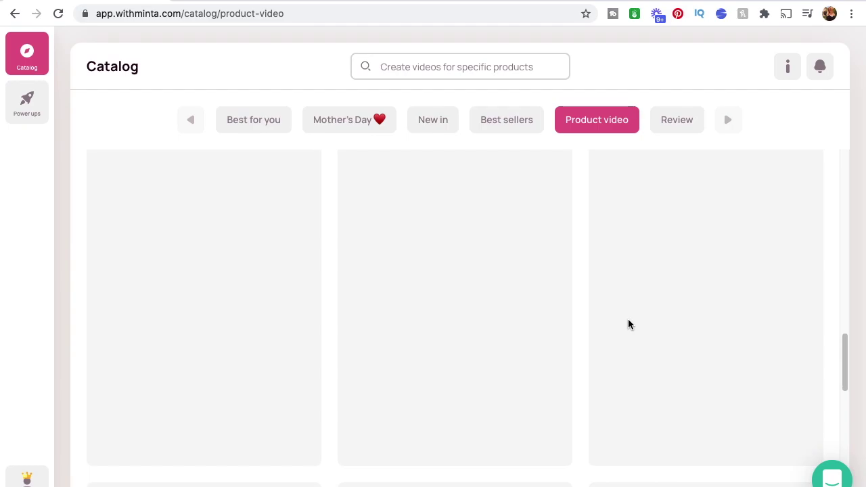
scroll(580, 253, up, 10)
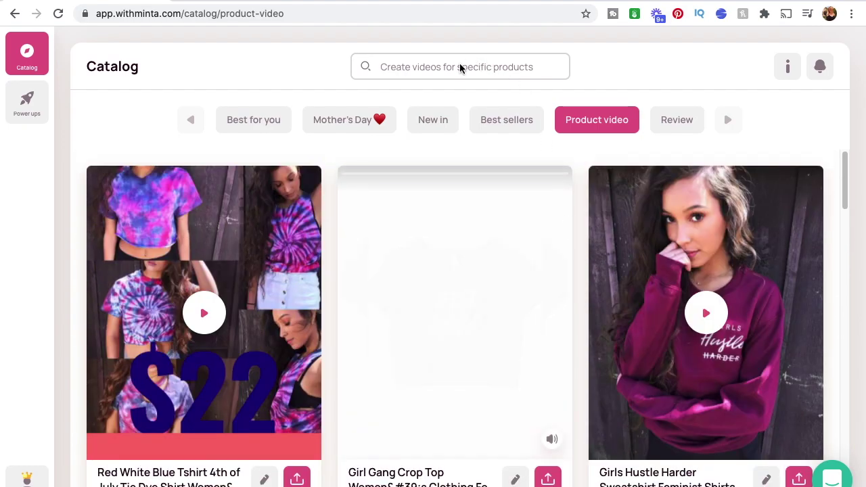
Search 'tie d' and select the Tie Dye Crop Top Music Festival product's videos.
click(437, 71)
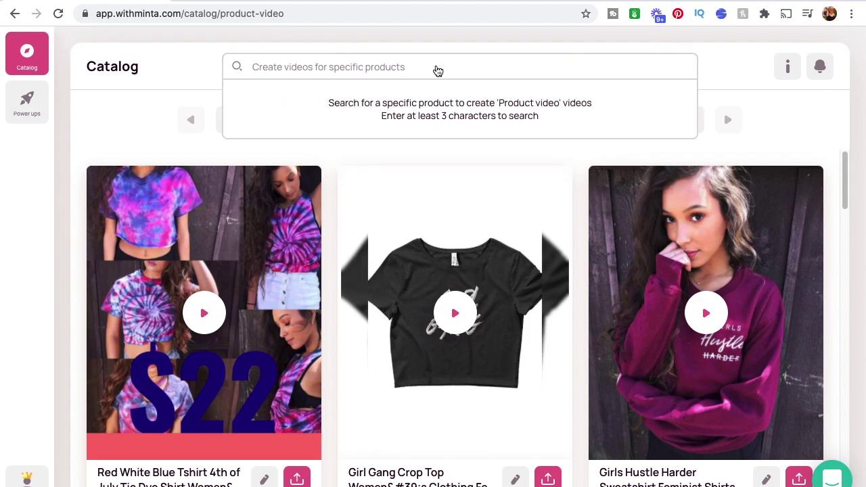
text(tie dye)
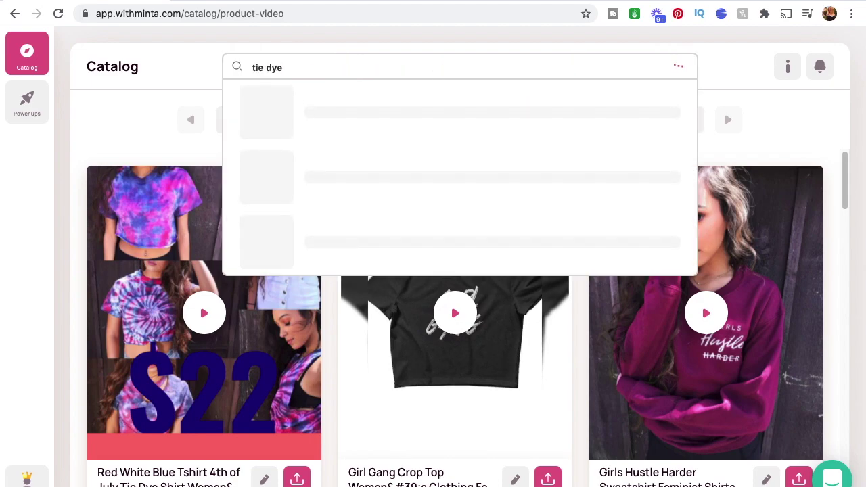
scroll(485, 149, down, 5)
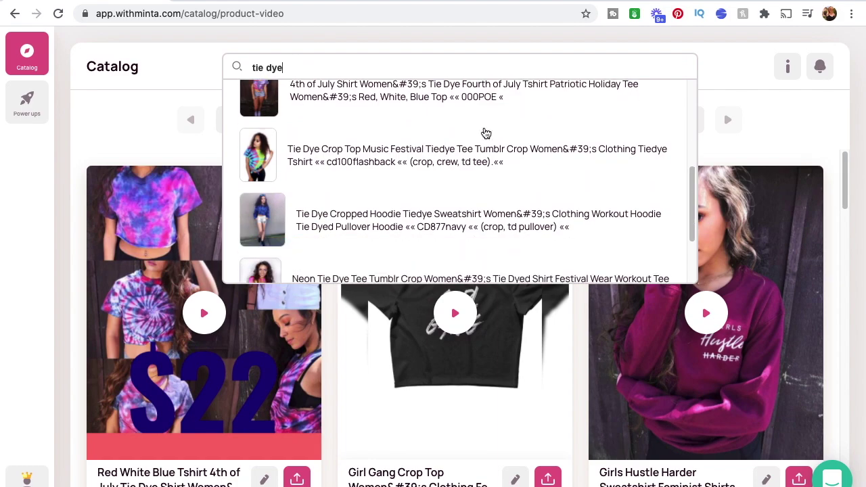
click(477, 161)
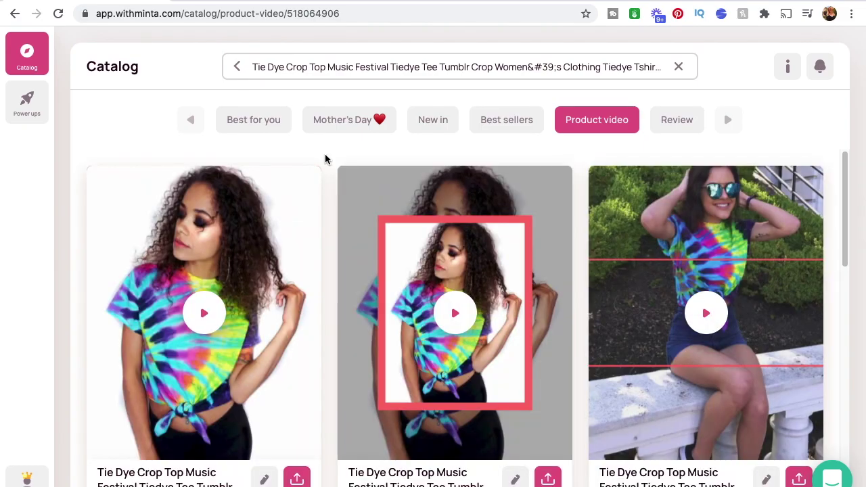
scroll(324, 158, down, 1)
scroll(222, 281, up, 1)
click(221, 281)
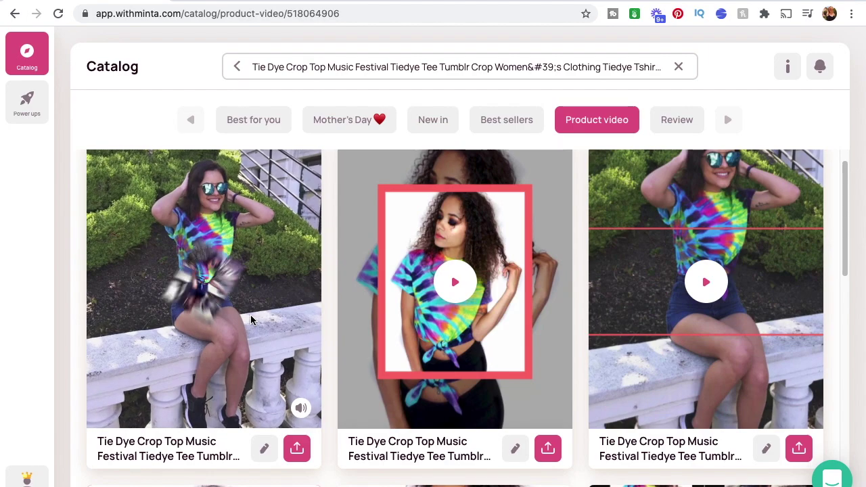
scroll(291, 399, up, 1)
click(301, 432)
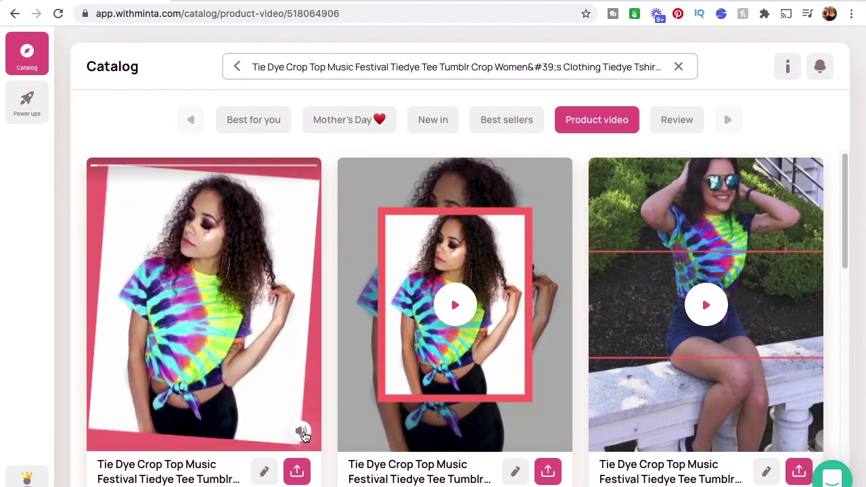
mouse_move(477, 411)
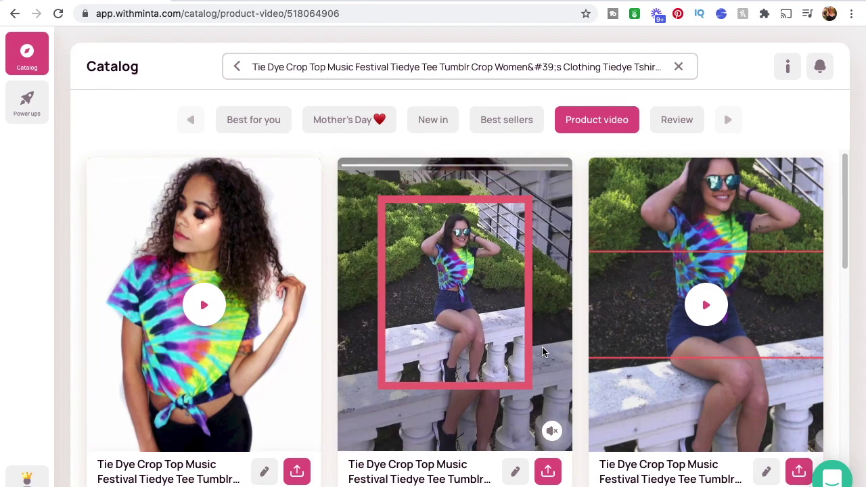
mouse_move(681, 359)
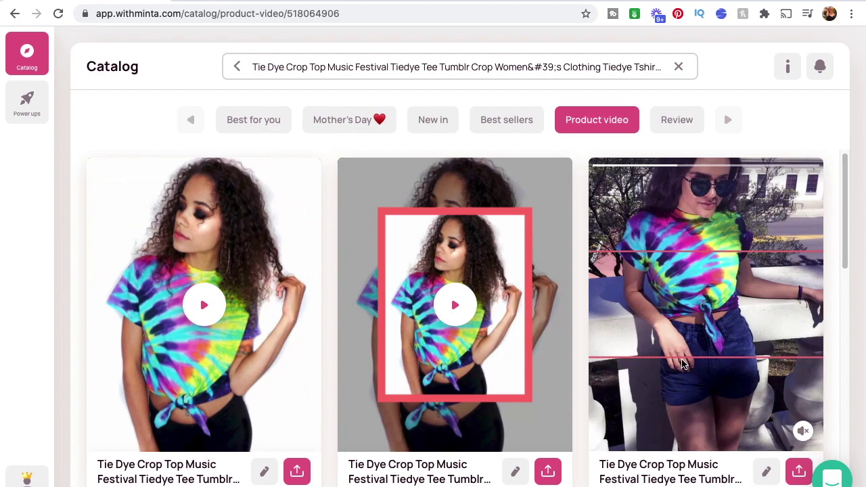
scroll(682, 364, down, 2)
scroll(681, 362, up, 2)
scroll(670, 338, down, 1)
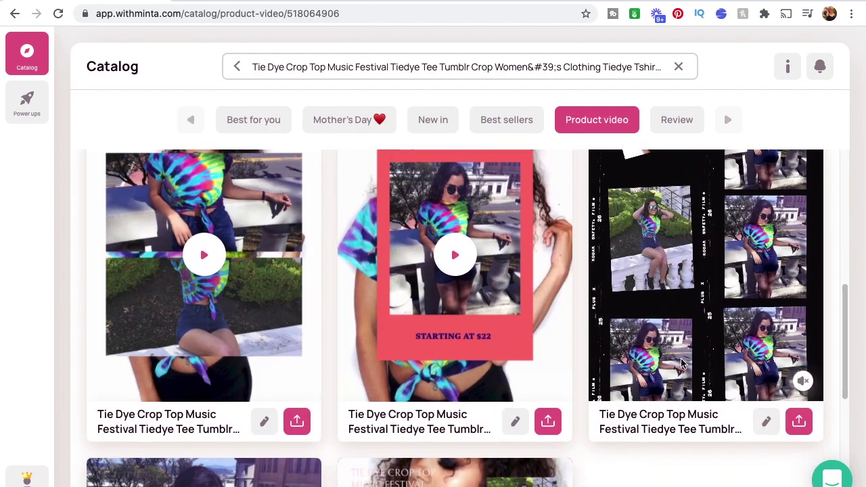
scroll(648, 305, up, 1)
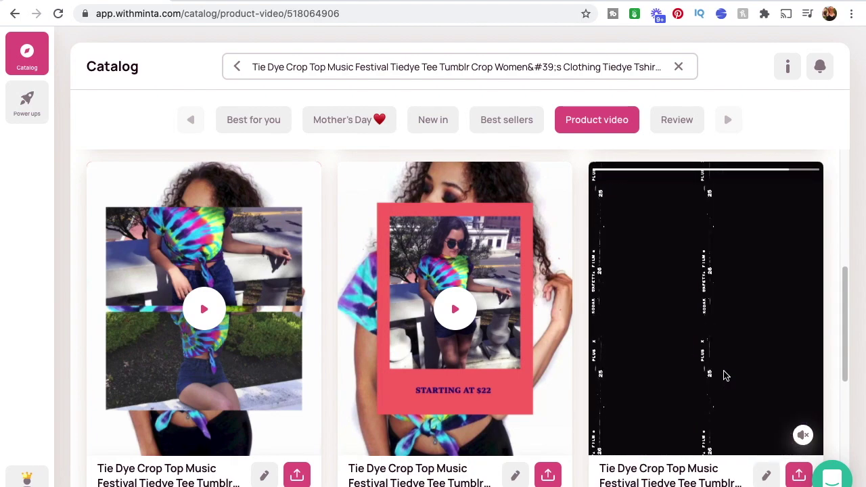
scroll(724, 376, down, 5)
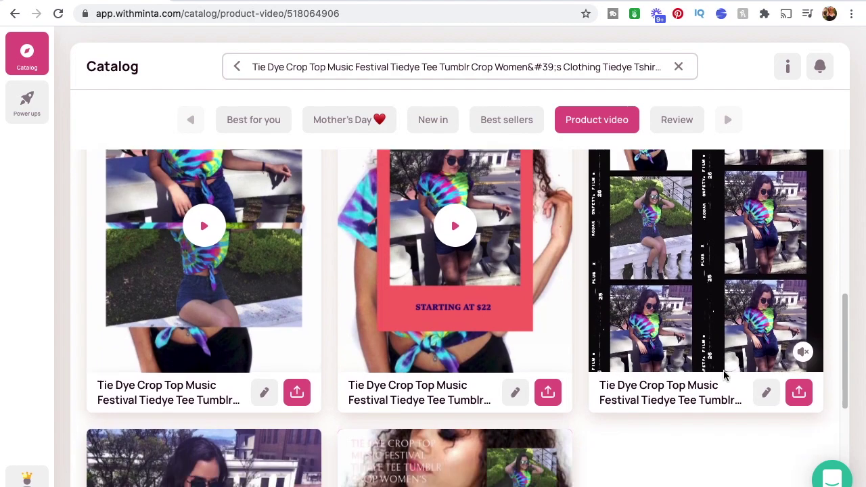
scroll(653, 350, down, 3)
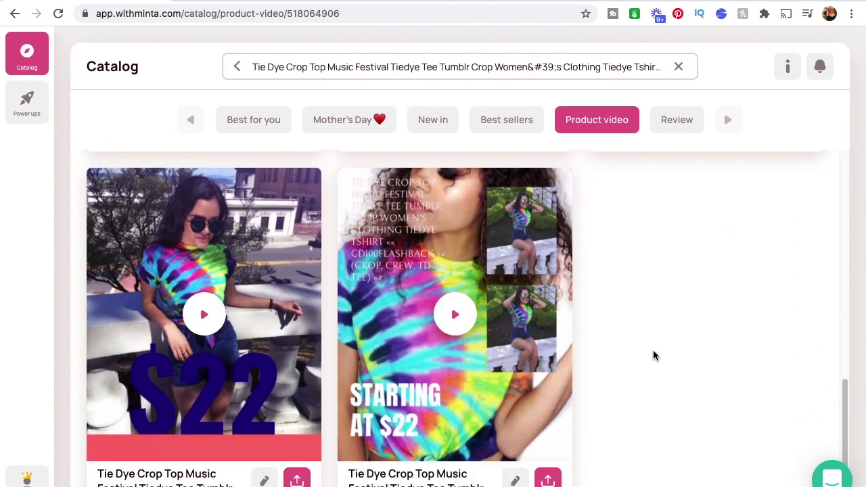
scroll(653, 350, up, 3)
For the third video, toggle the crop top's second image off and on, leaving it included.
click(767, 299)
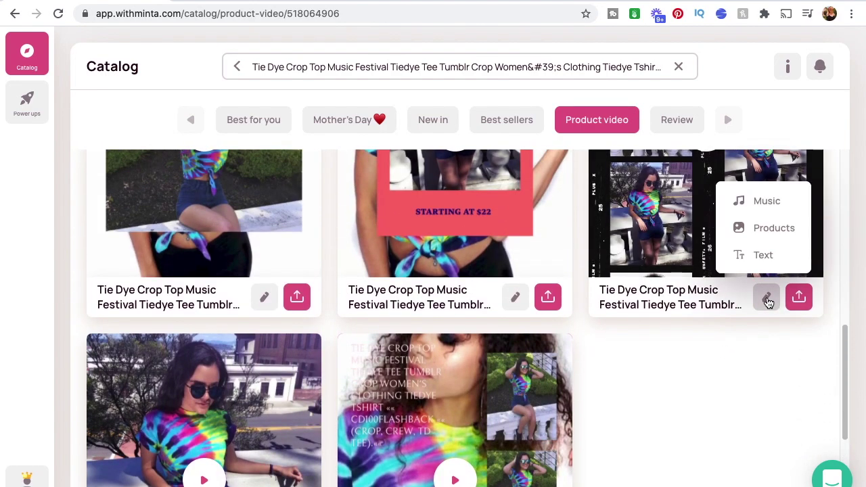
click(766, 230)
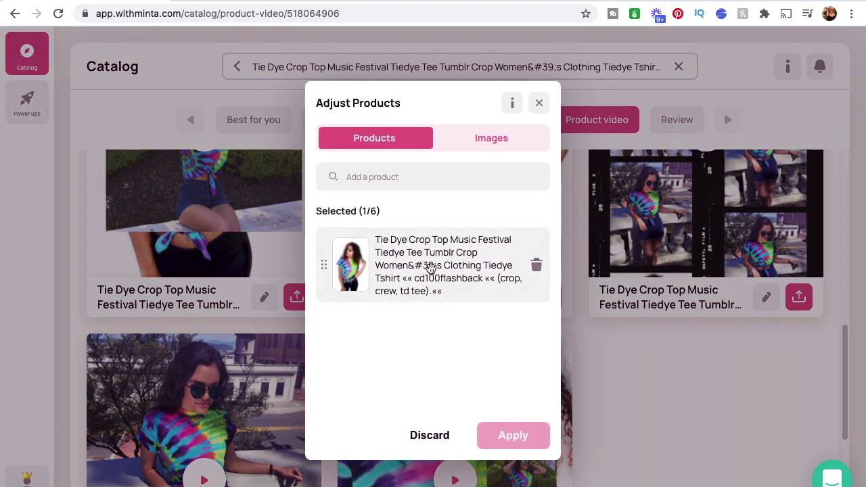
click(484, 139)
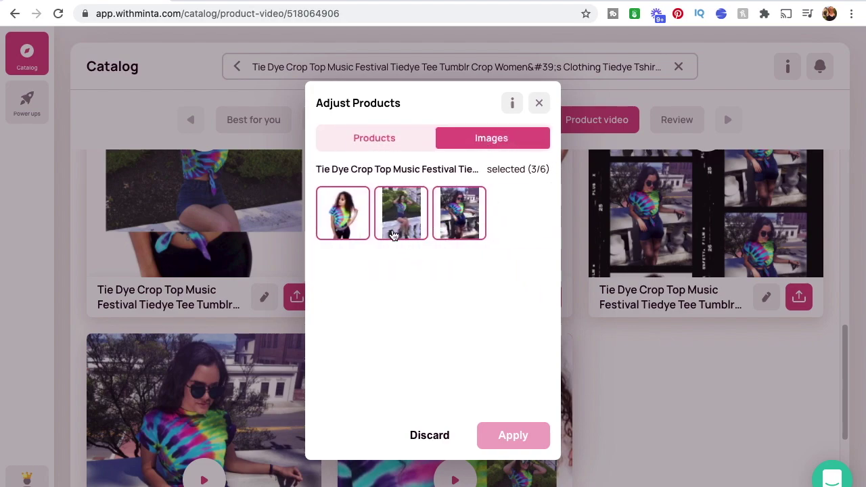
click(395, 226)
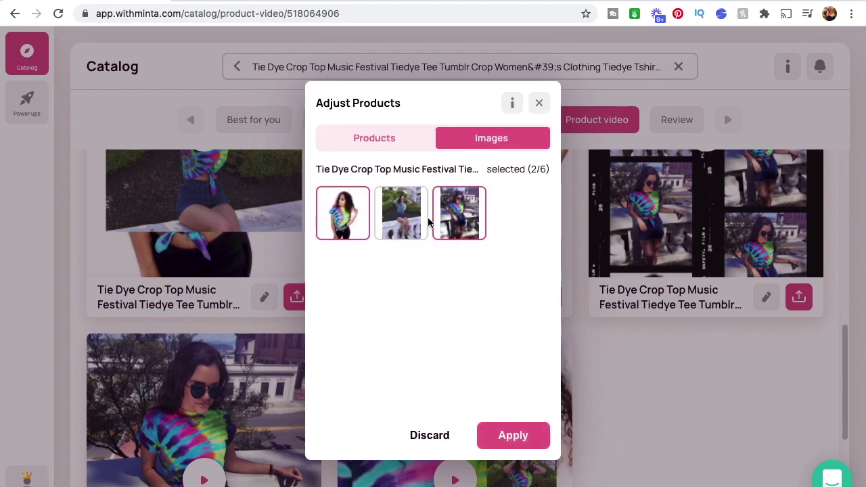
click(408, 225)
click(408, 225)
click(401, 223)
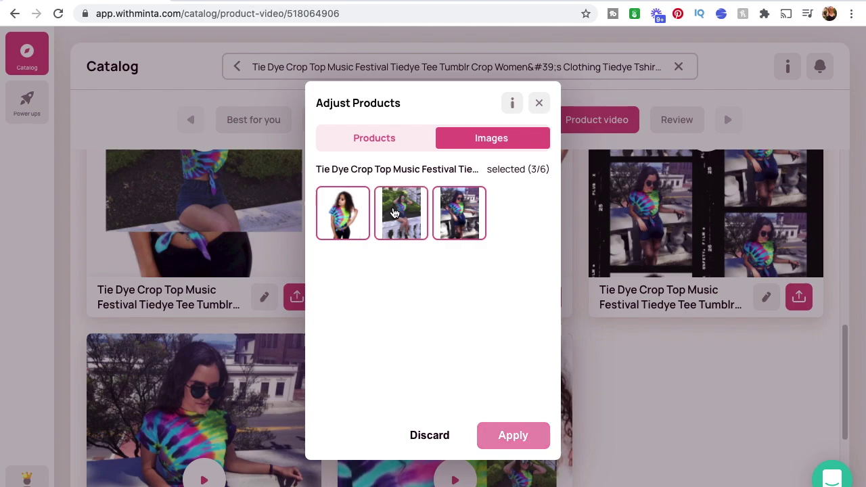
click(383, 141)
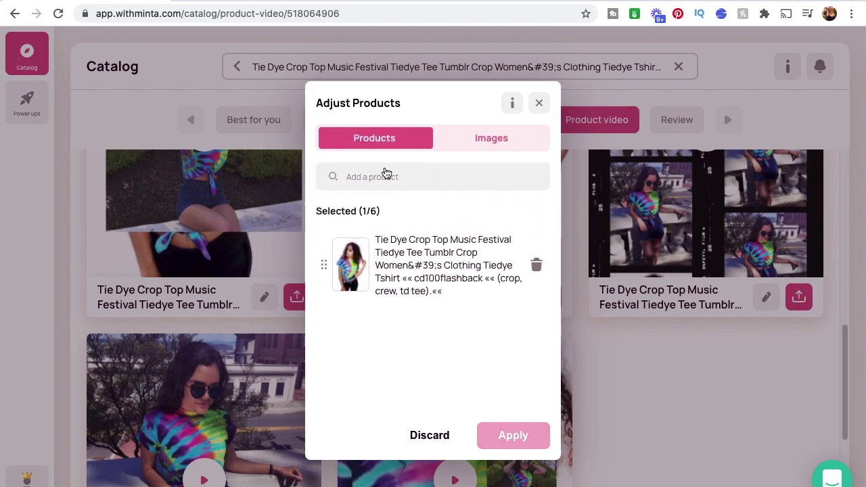
Search 'tie dy', add the Neon Tie Dye Tee as a second product, and apply.
click(389, 182)
text(tie dye)
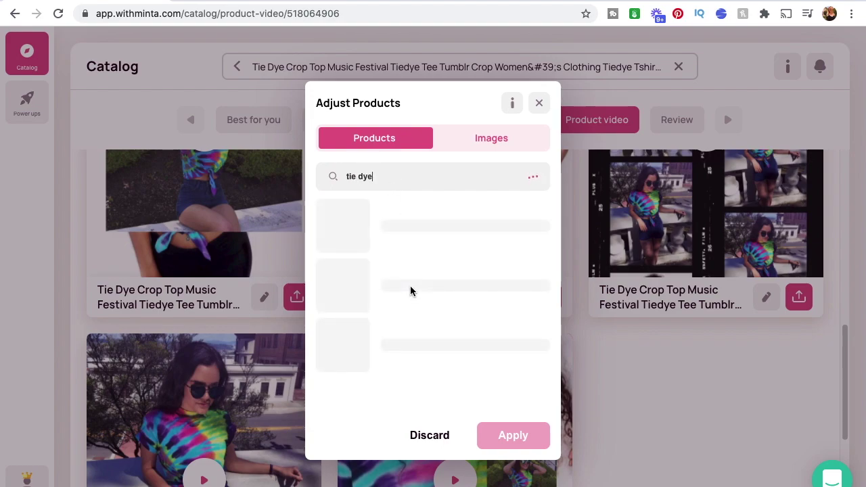
scroll(410, 318, down, 5)
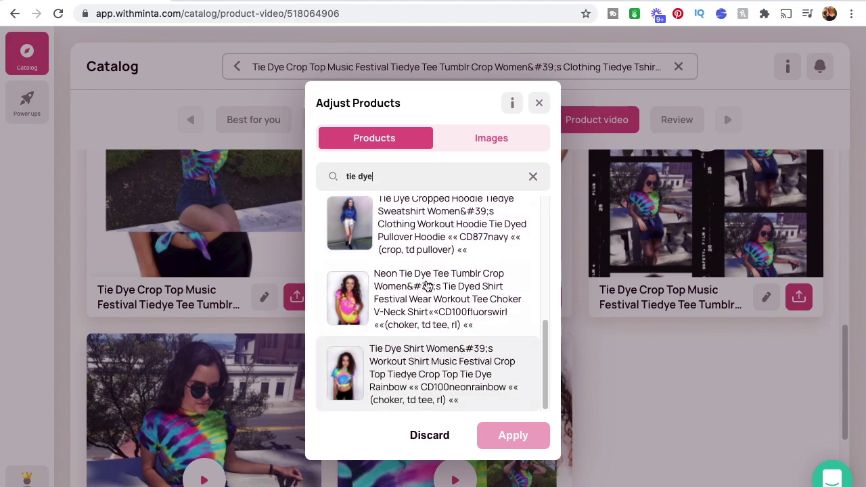
click(409, 288)
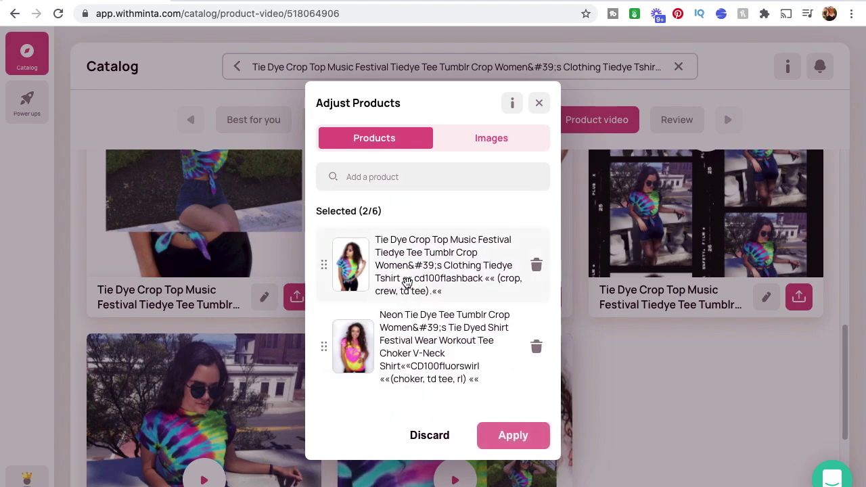
click(513, 436)
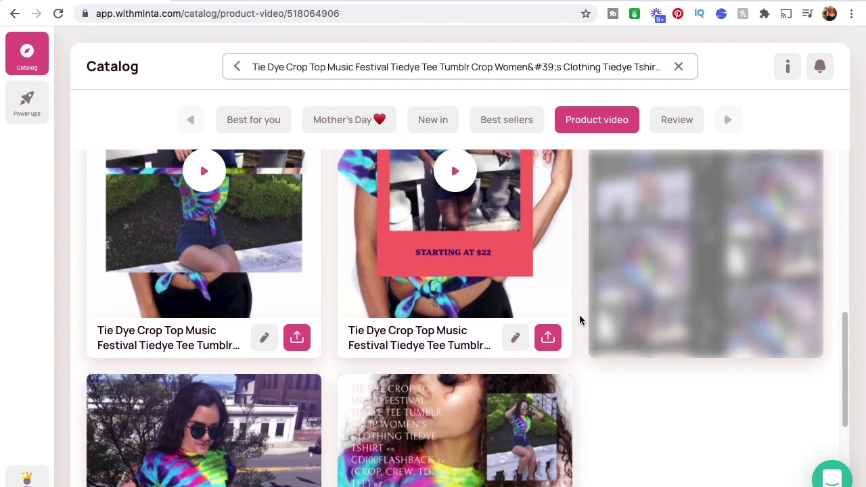
Watch the regenerated '2 products video' card preview its montage of both tie-dye tops.
scroll(579, 315, down, 3)
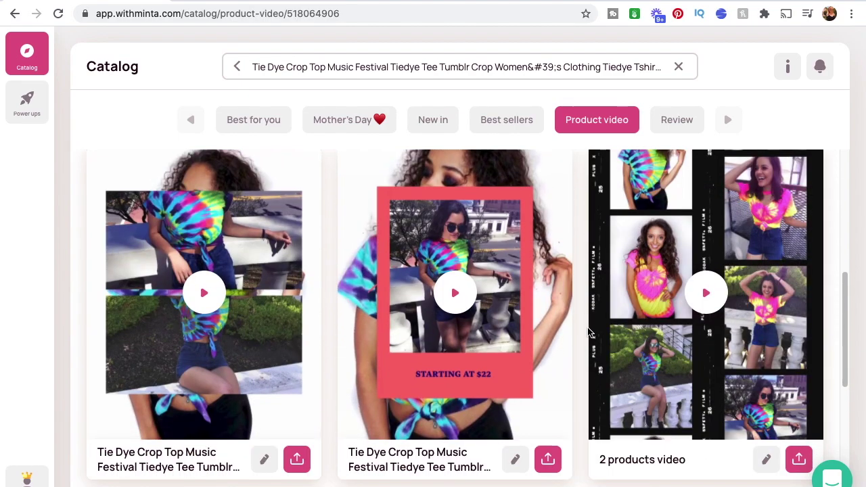
mouse_move(739, 324)
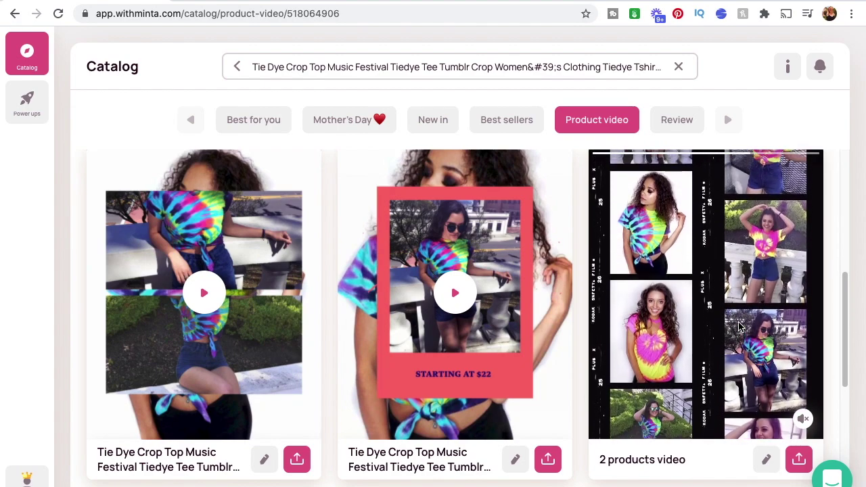
scroll(740, 327, down, 1)
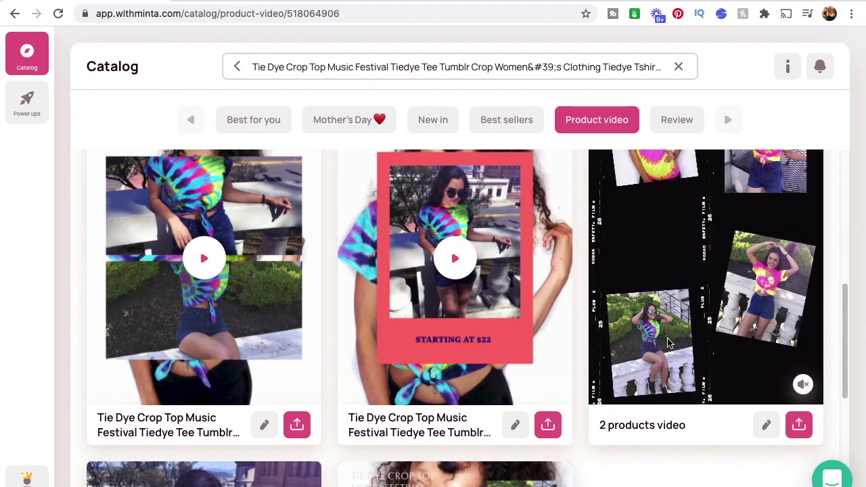
scroll(668, 343, up, 2)
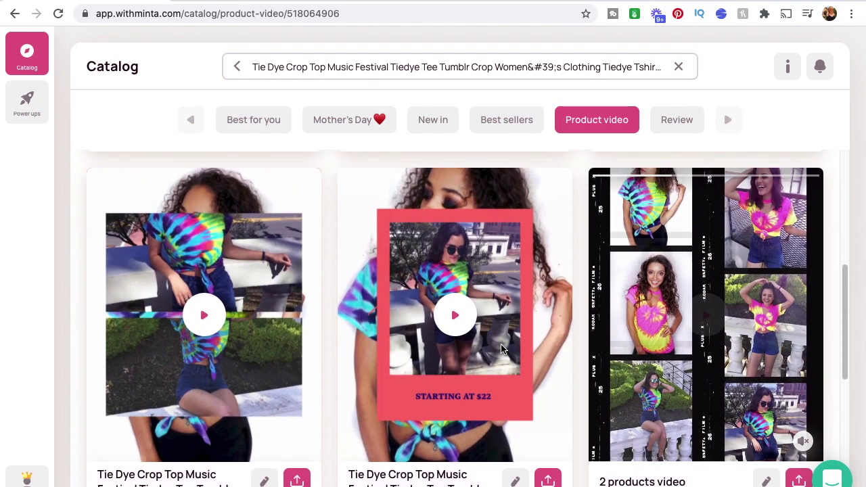
scroll(500, 344, down, 1)
scroll(500, 343, down, 5)
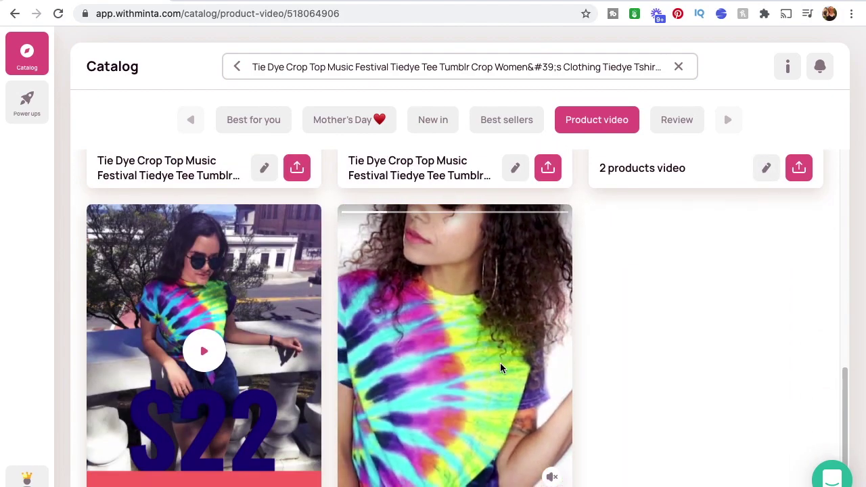
scroll(500, 363, down, 1)
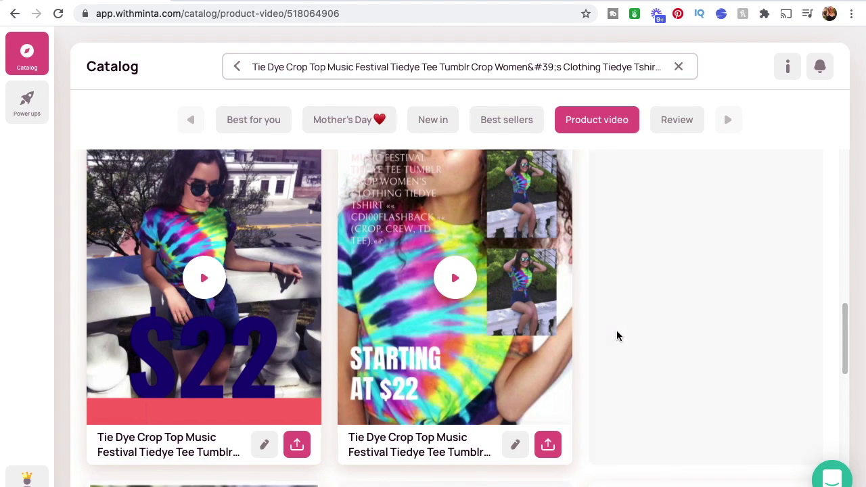
scroll(581, 366, down, 3)
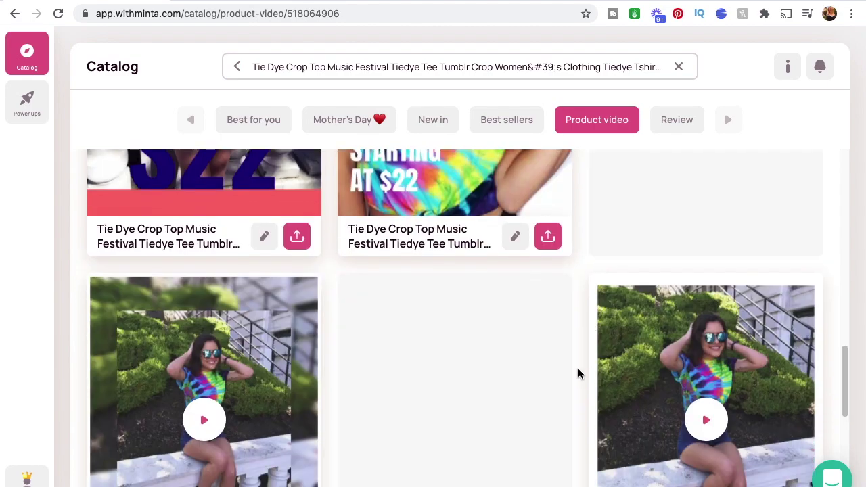
scroll(589, 364, down, 1)
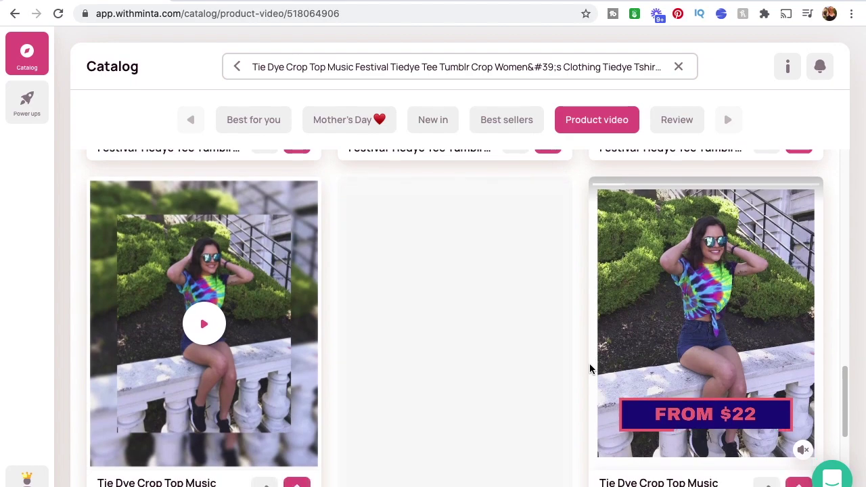
scroll(589, 364, down, 1)
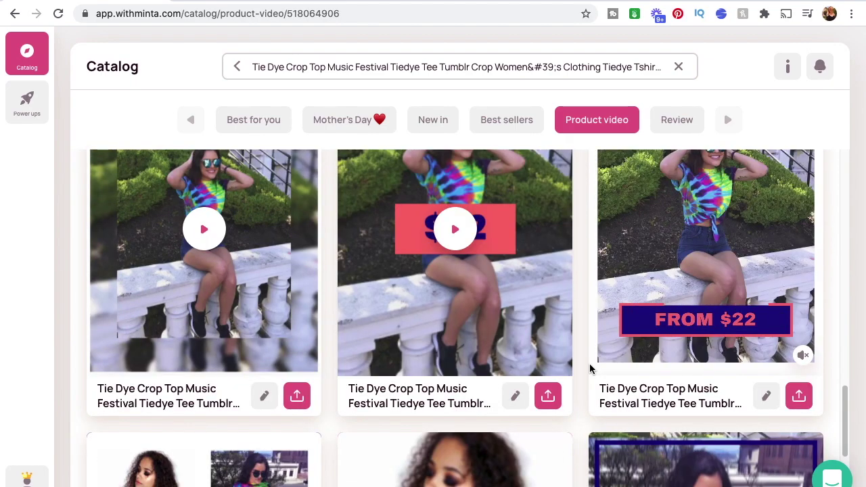
scroll(590, 363, up, 1)
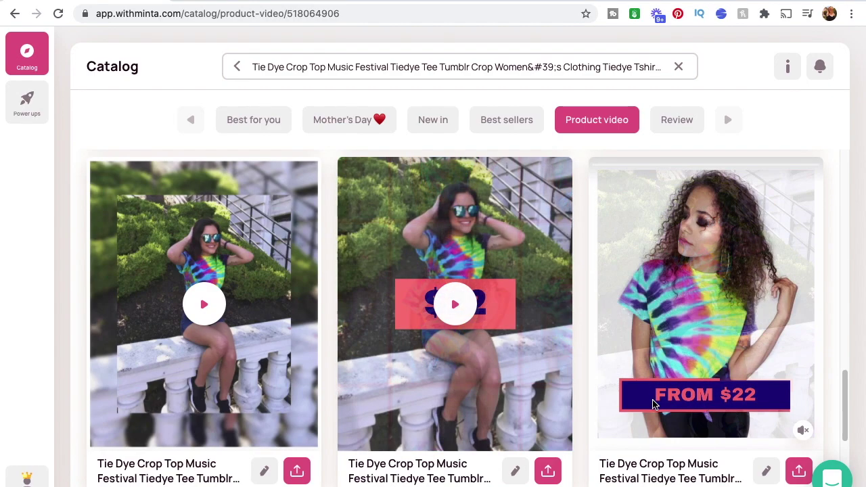
scroll(676, 347, down, 1)
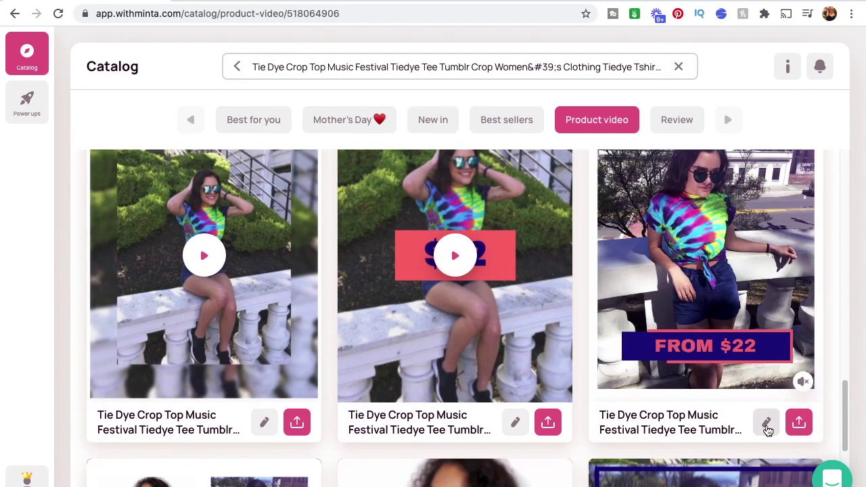
click(766, 423)
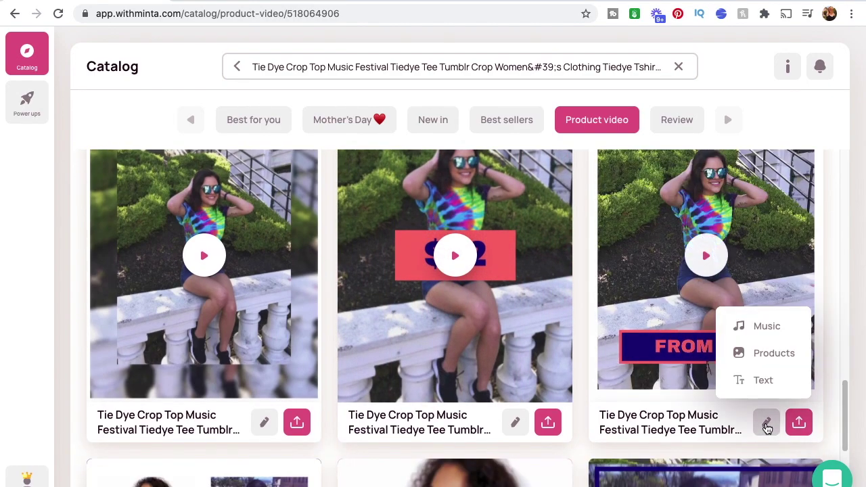
click(765, 381)
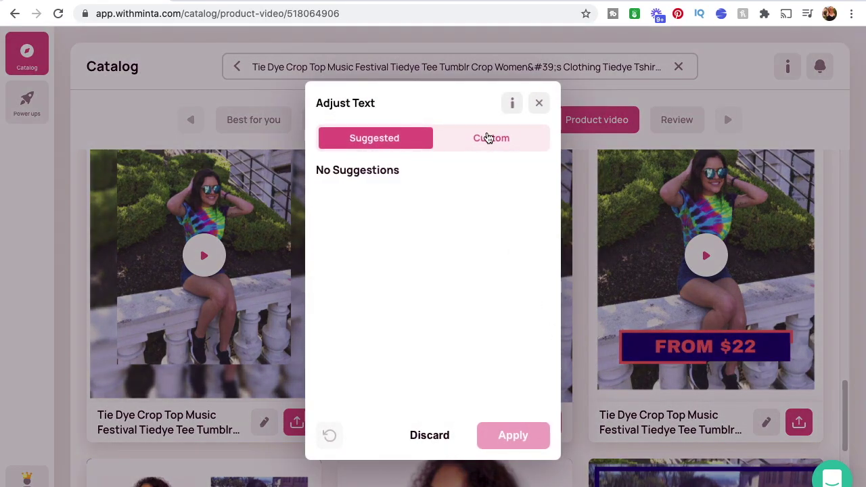
click(484, 142)
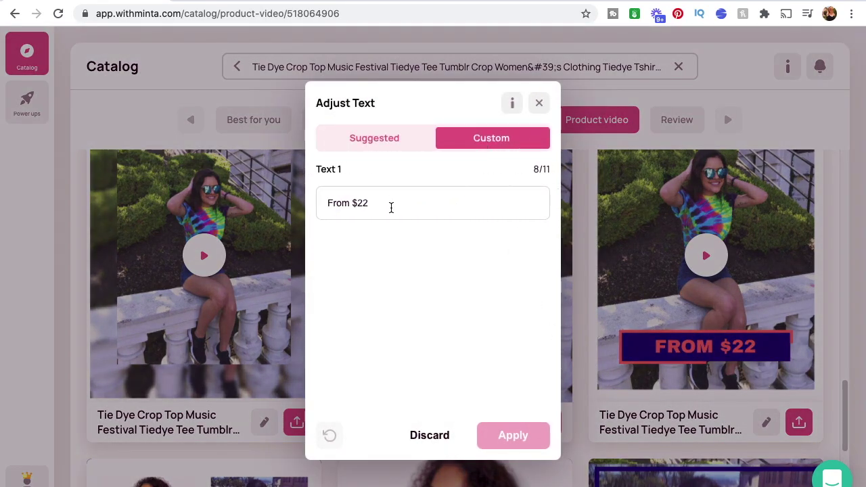
double_click(392, 204)
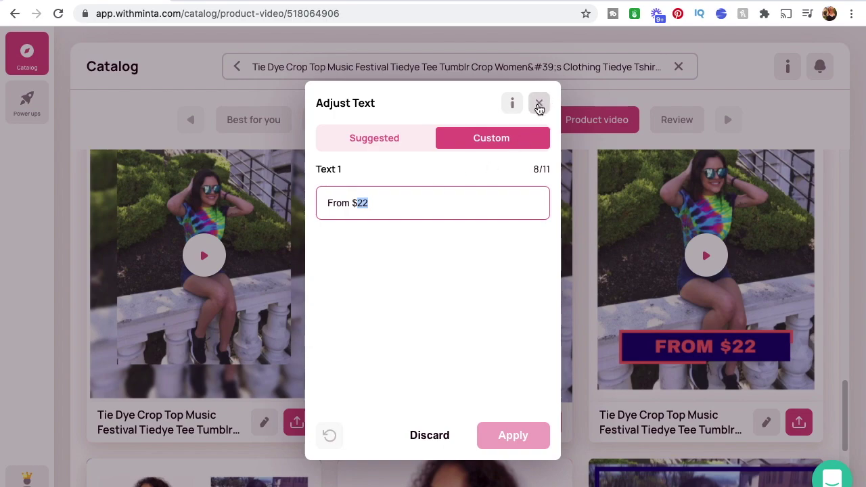
click(377, 147)
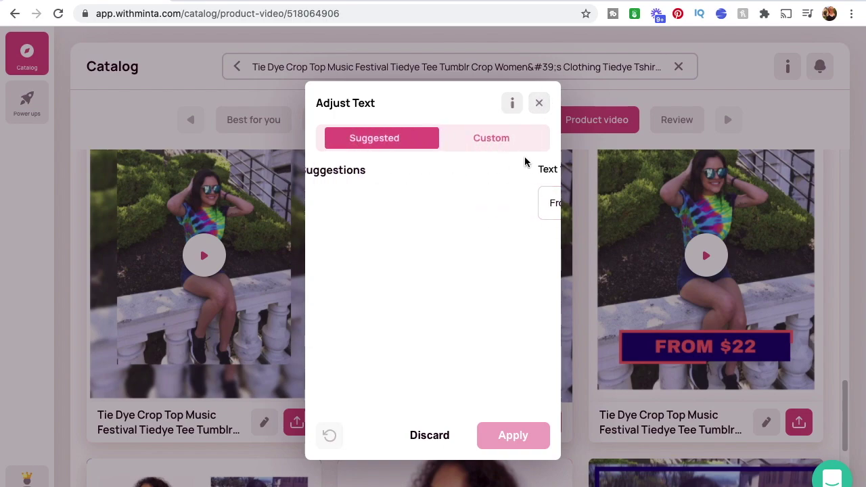
click(538, 106)
scroll(324, 372, down, 2)
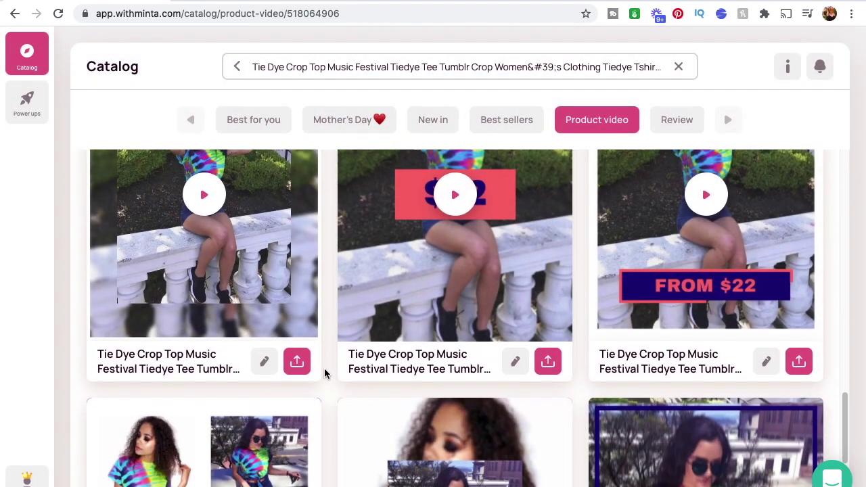
scroll(324, 372, up, 1)
click(264, 395)
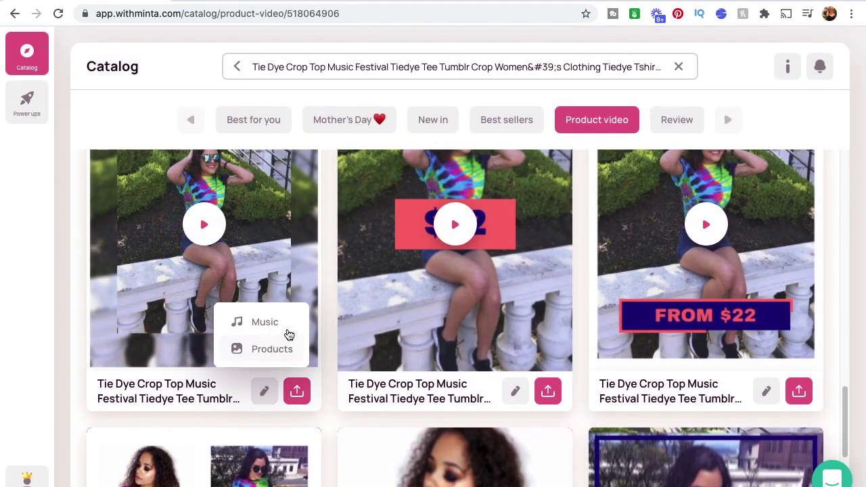
click(285, 354)
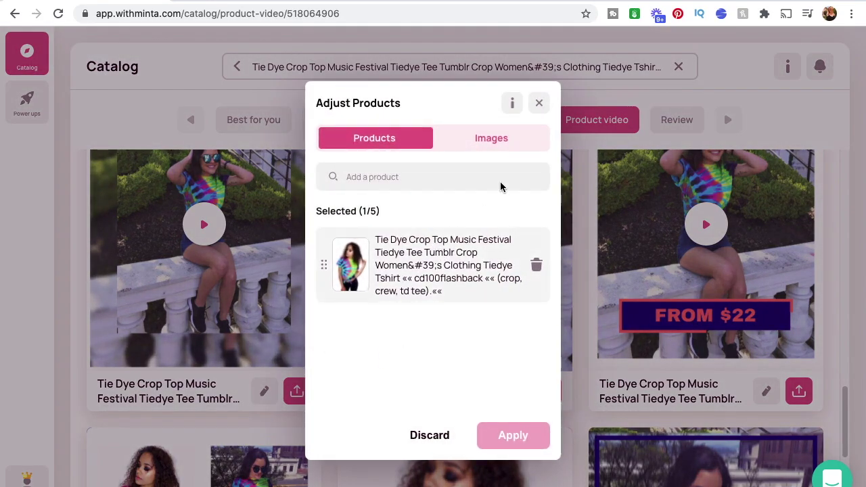
click(485, 136)
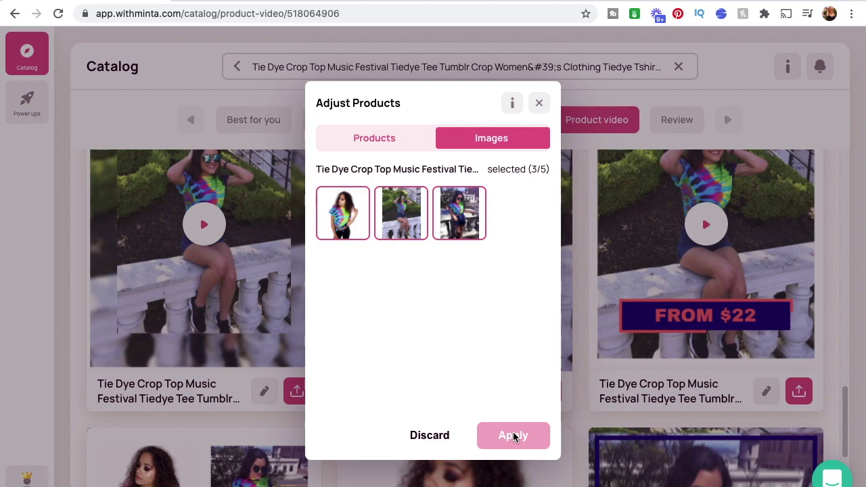
click(539, 103)
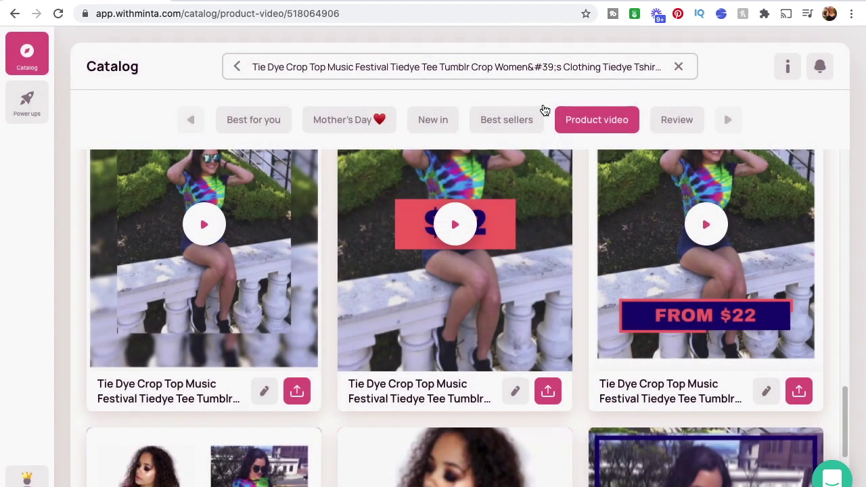
scroll(329, 316, down, 3)
mouse_move(318, 318)
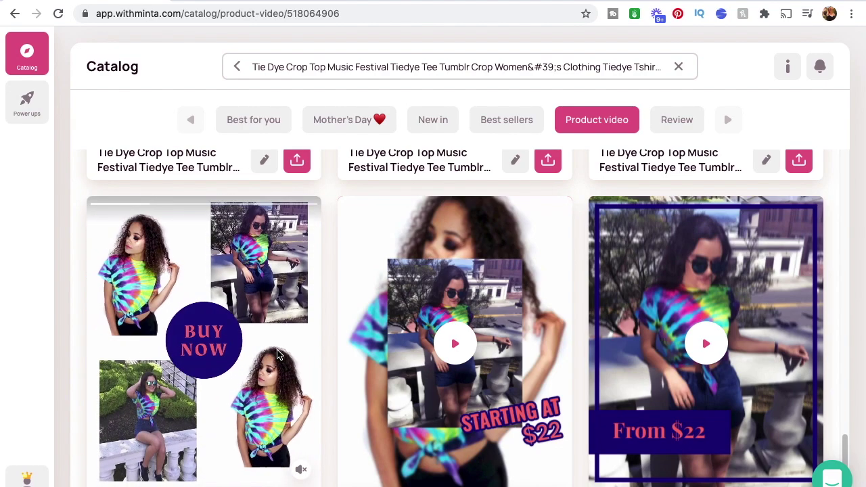
scroll(277, 354, down, 1)
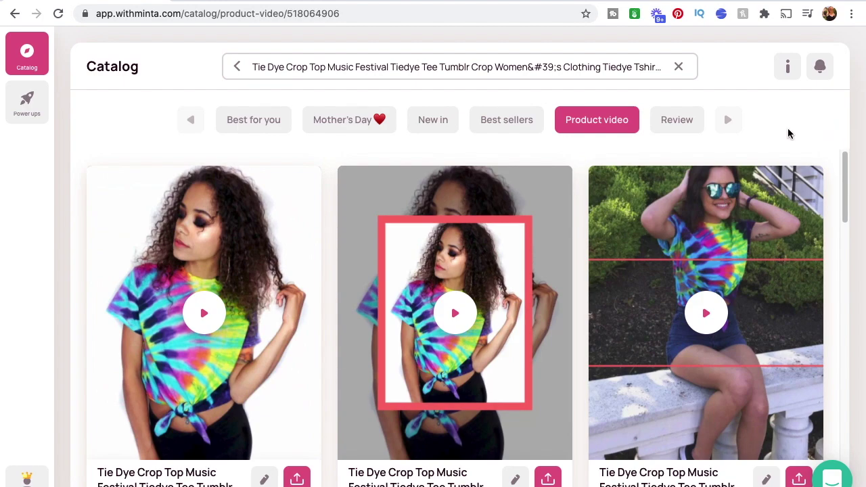
click(674, 129)
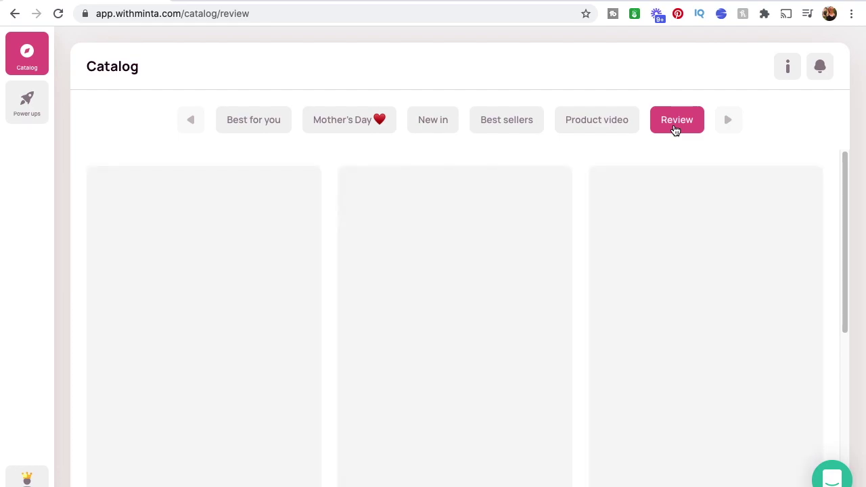
scroll(578, 167, down, 1)
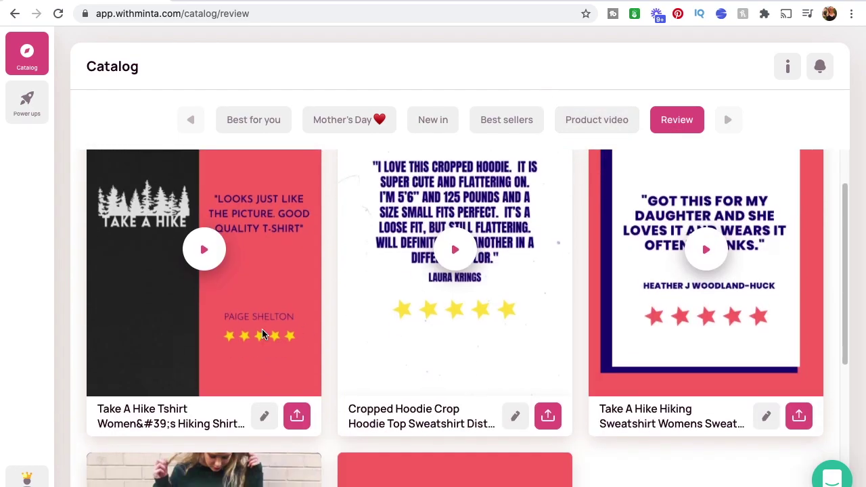
scroll(213, 298, up, 1)
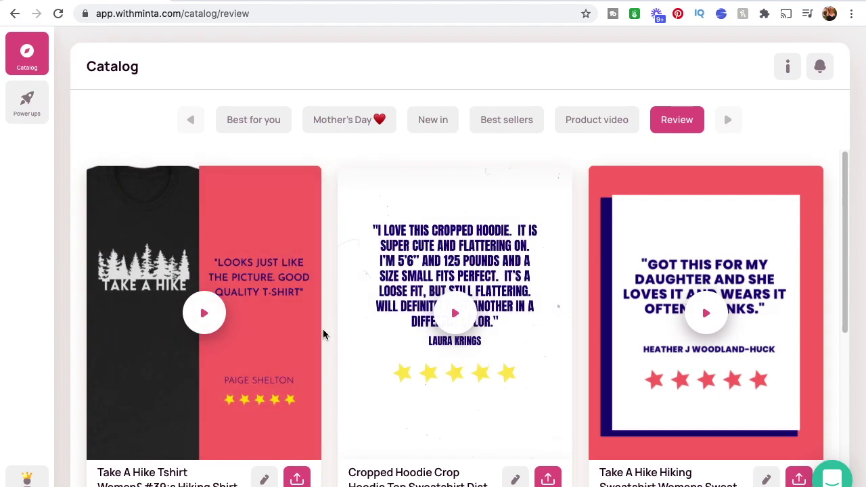
scroll(326, 336, down, 1)
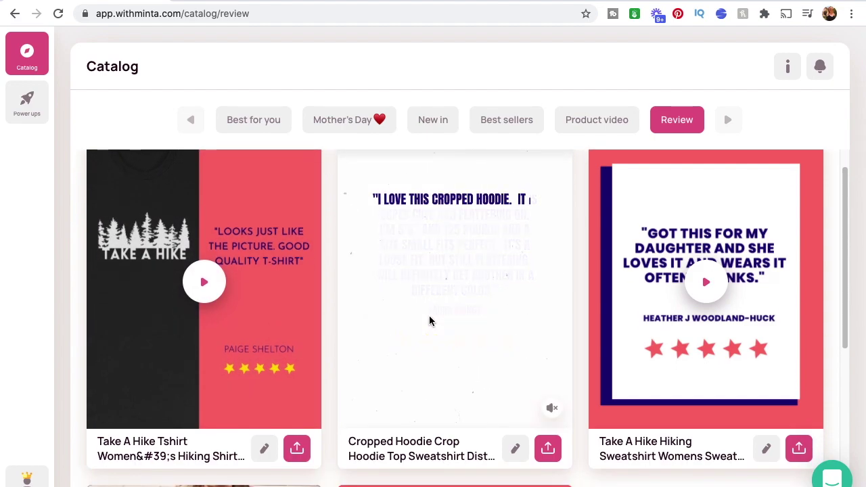
scroll(429, 319, up, 1)
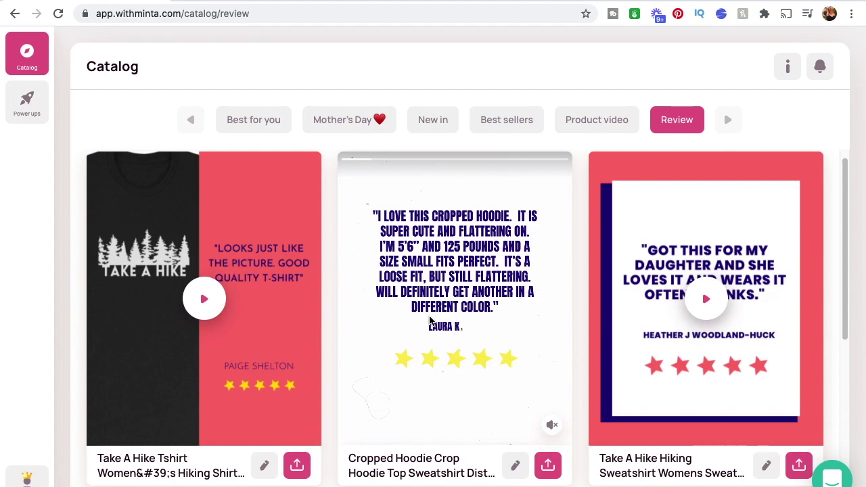
scroll(494, 358, down, 5)
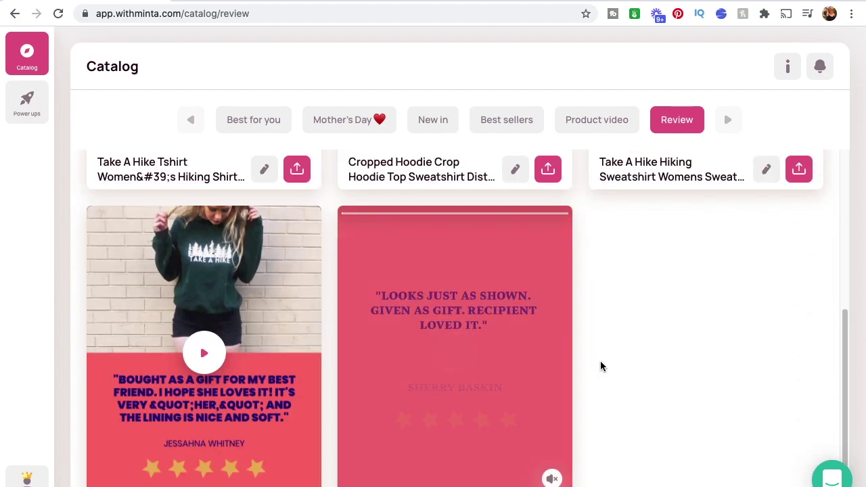
scroll(599, 366, down, 1)
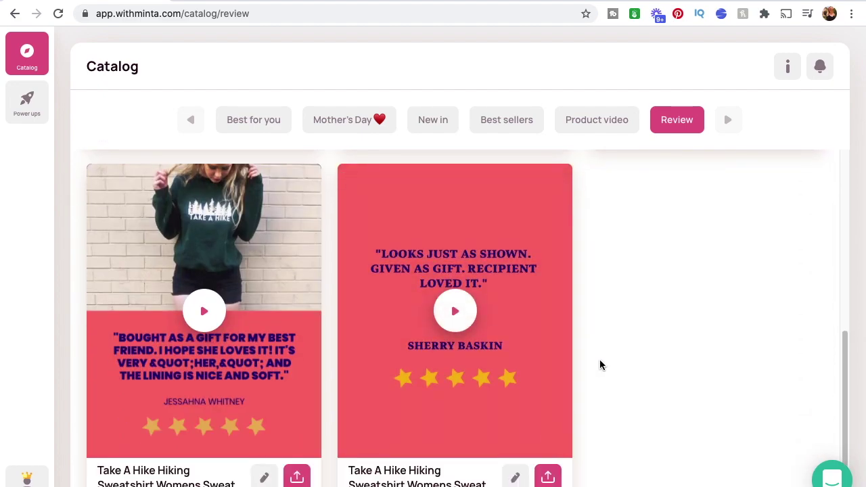
mouse_move(511, 358)
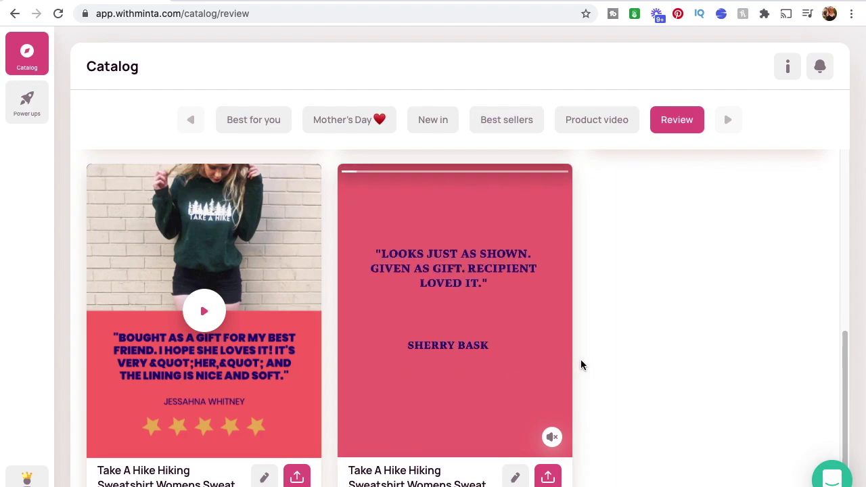
scroll(599, 405, up, 4)
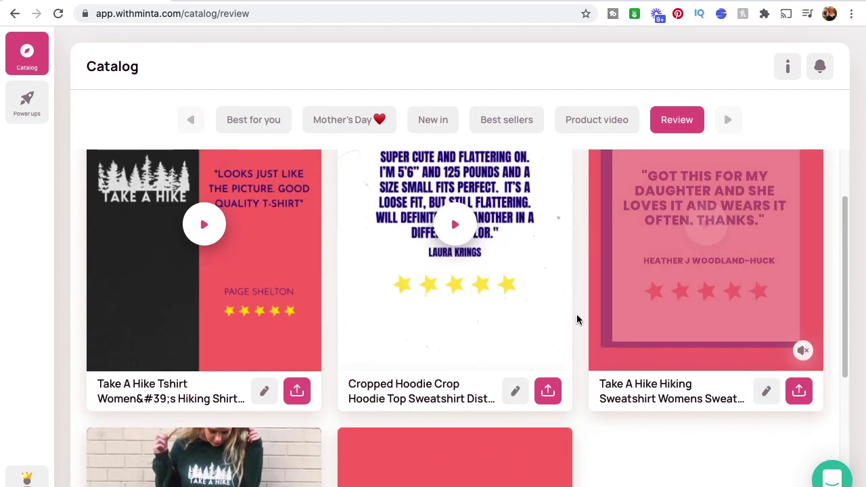
scroll(576, 319, up, 1)
mouse_move(660, 347)
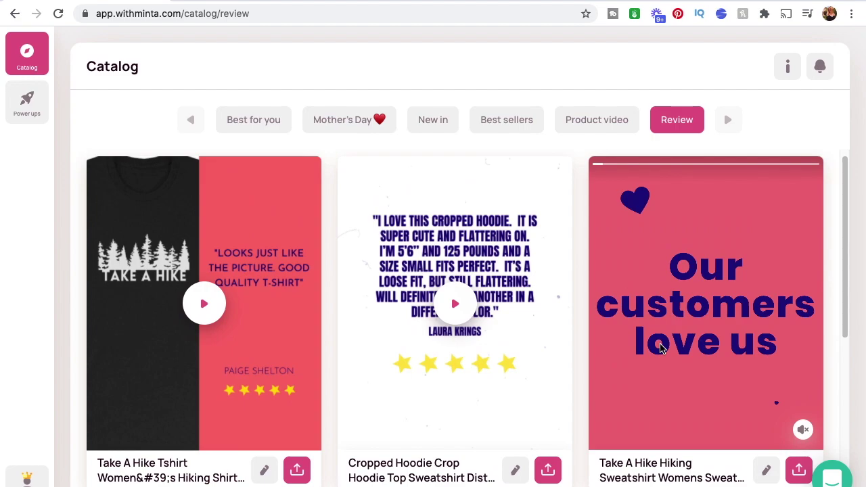
scroll(660, 348, down, 1)
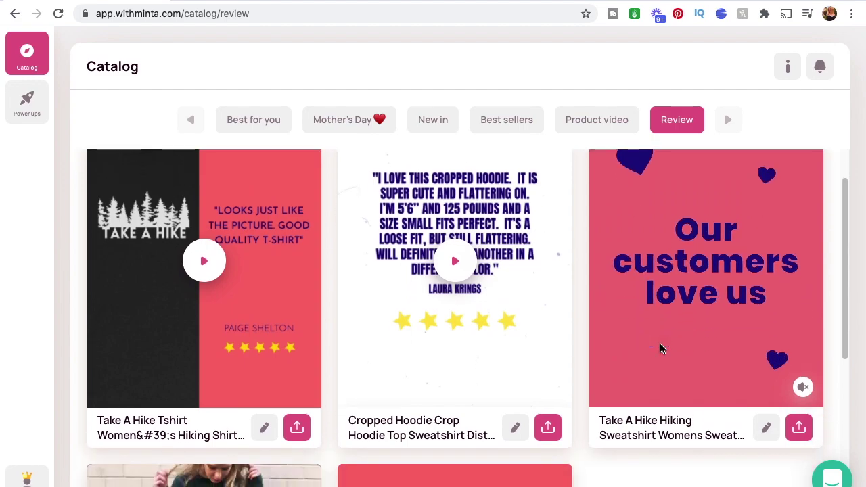
scroll(513, 198, up, 1)
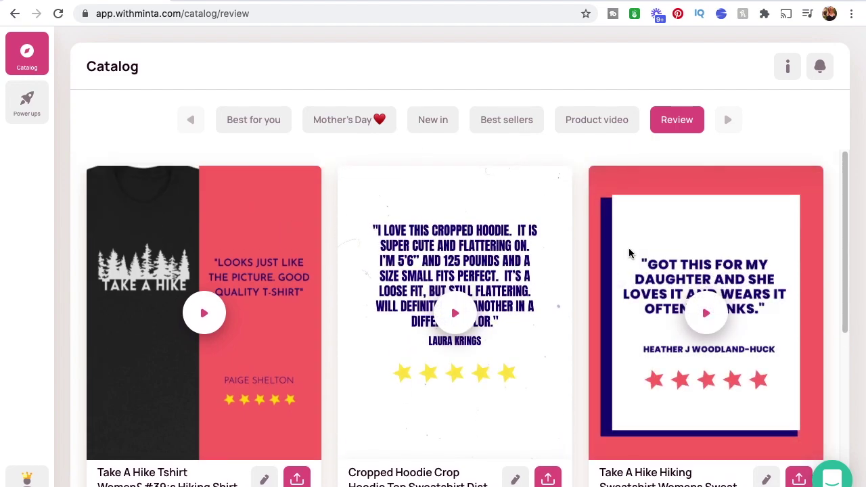
mouse_move(627, 251)
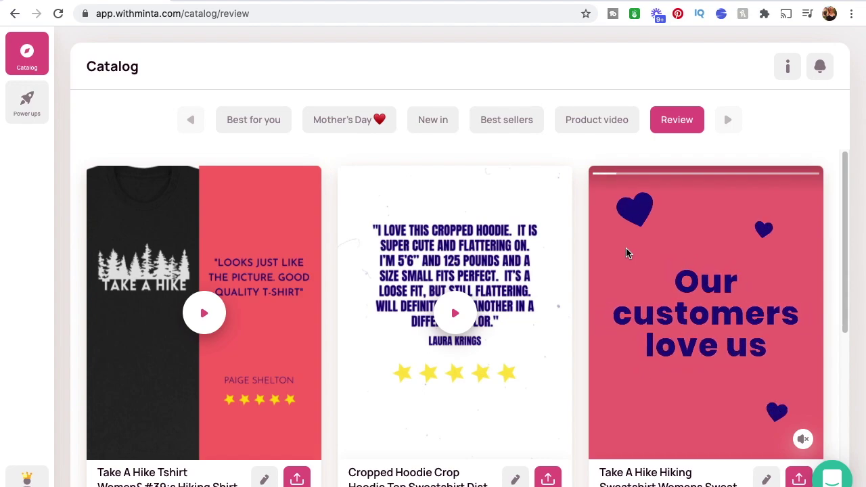
scroll(625, 248, down, 5)
scroll(626, 253, down, 1)
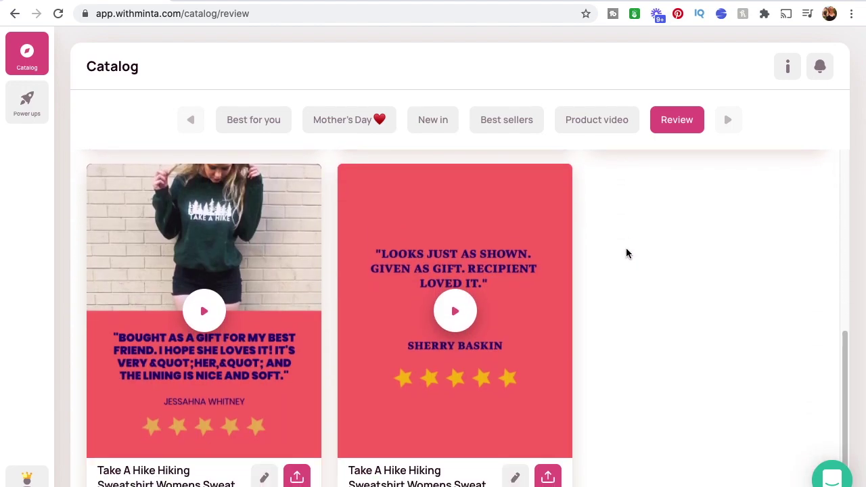
scroll(626, 253, up, 6)
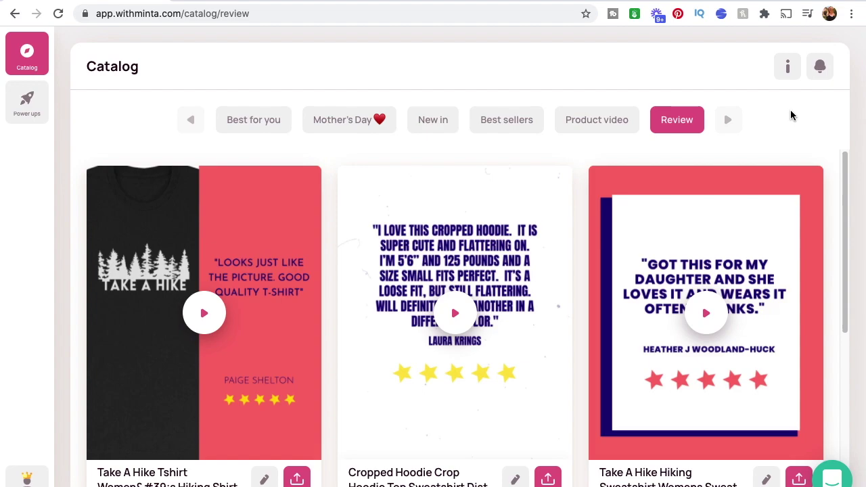
Switch to Product video, glance at Power ups, then return to the Catalog's Best for you section.
click(613, 121)
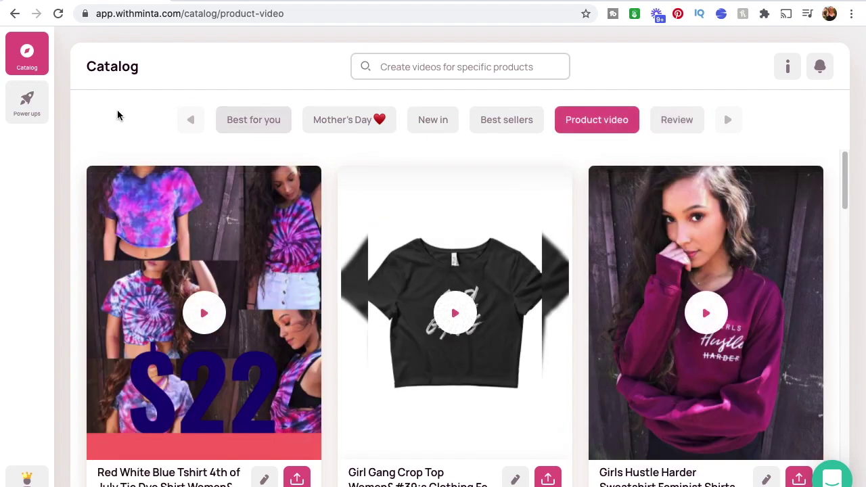
click(27, 110)
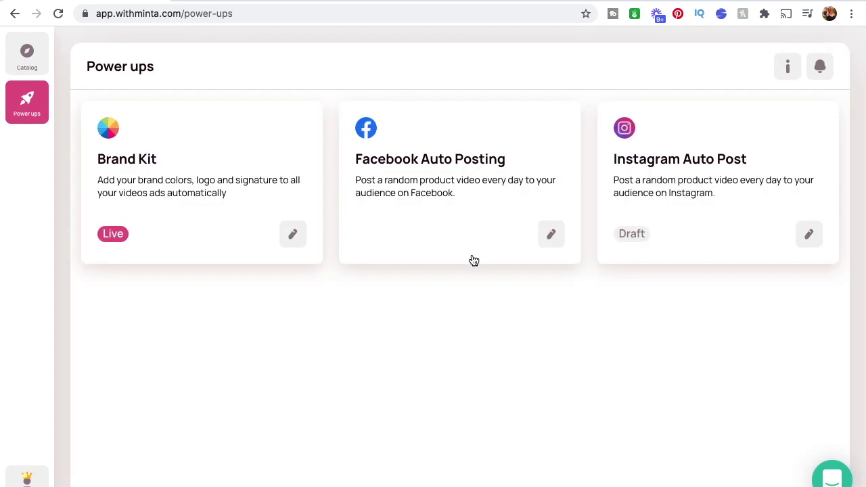
click(27, 53)
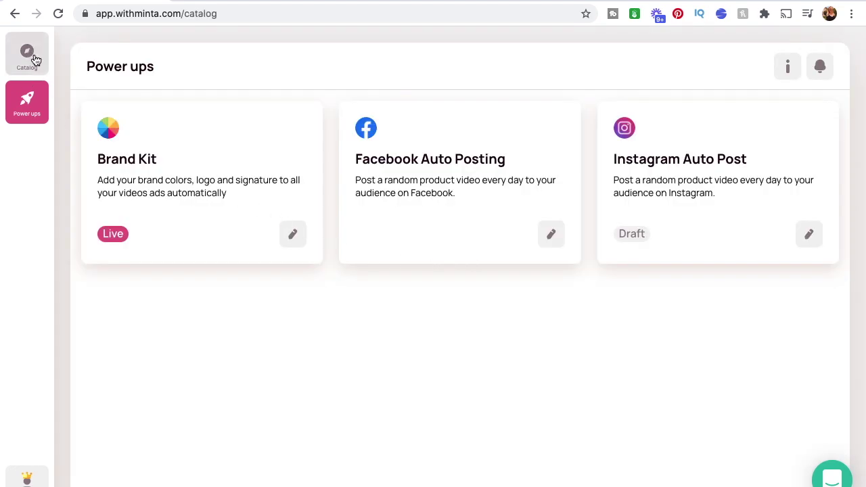
mouse_move(431, 294)
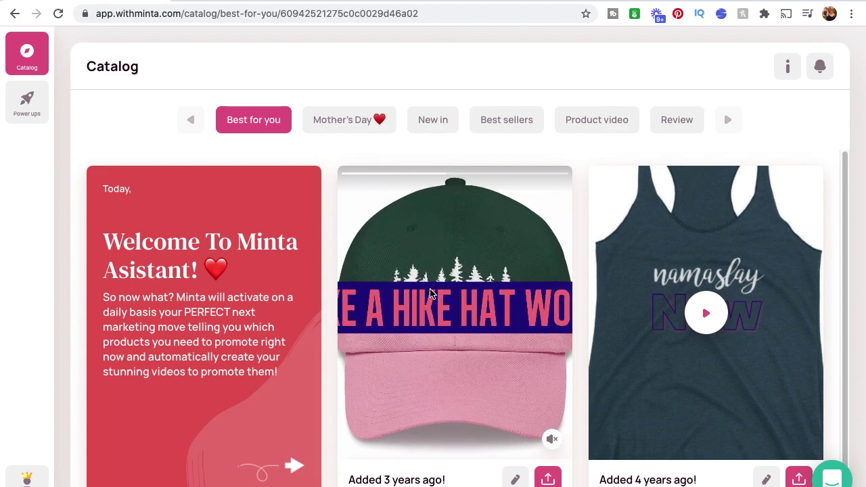
Show the New in collection and browse its tie-dye video cards, including JUST LANDED.
click(438, 121)
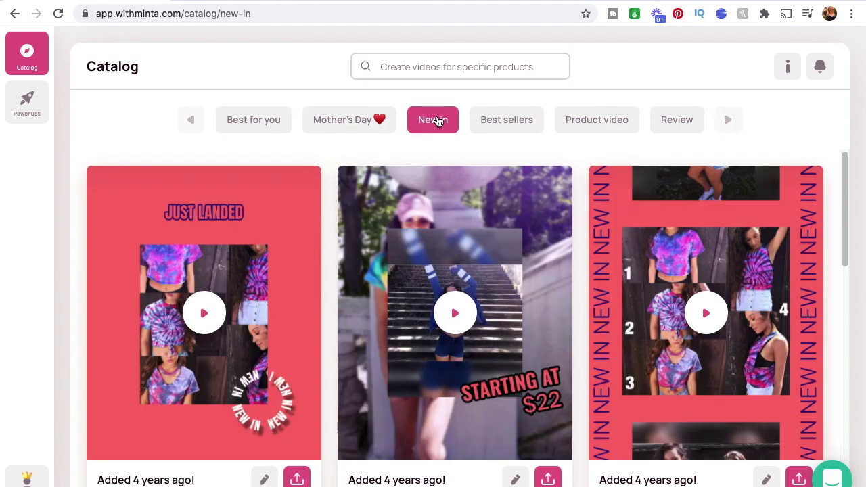
scroll(326, 152, down, 1)
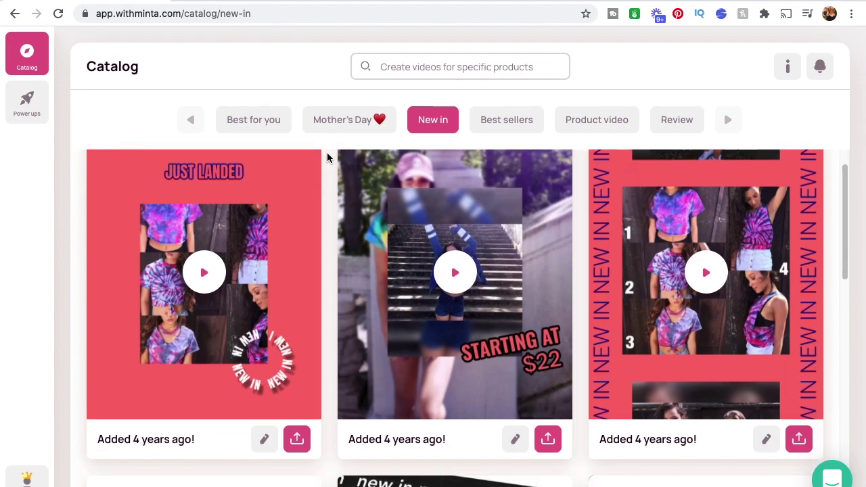
scroll(327, 152, down, 2)
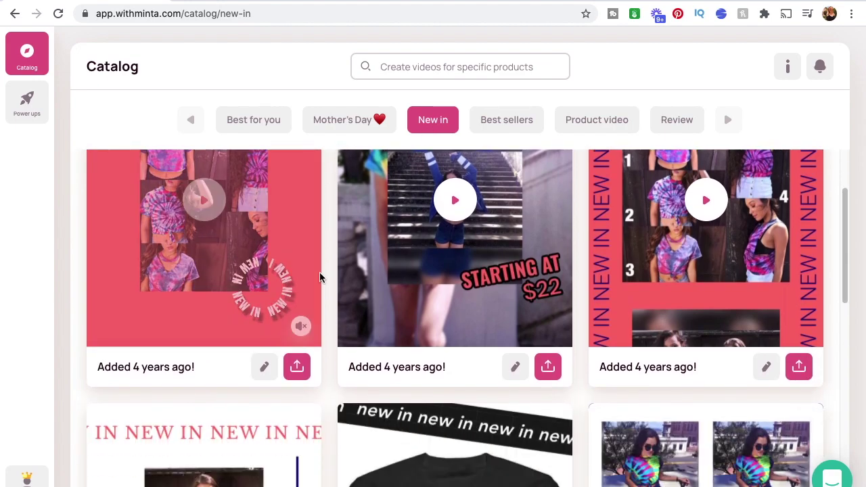
scroll(328, 288, down, 3)
scroll(327, 287, up, 5)
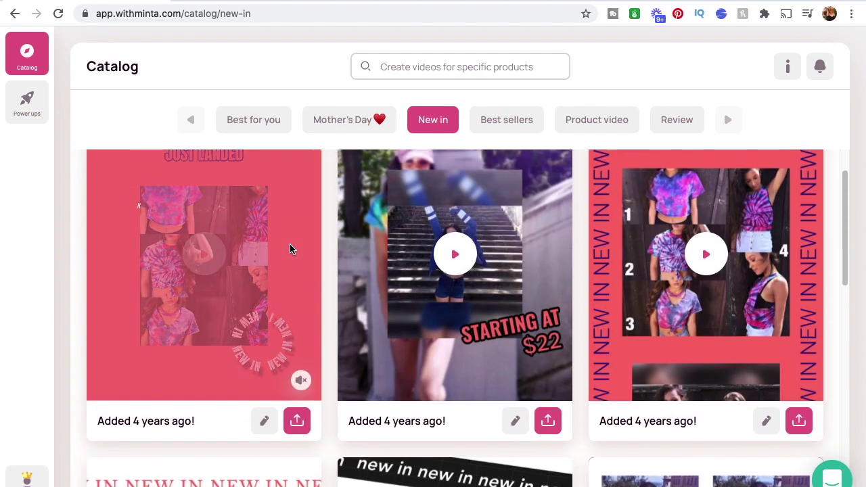
scroll(289, 249, up, 2)
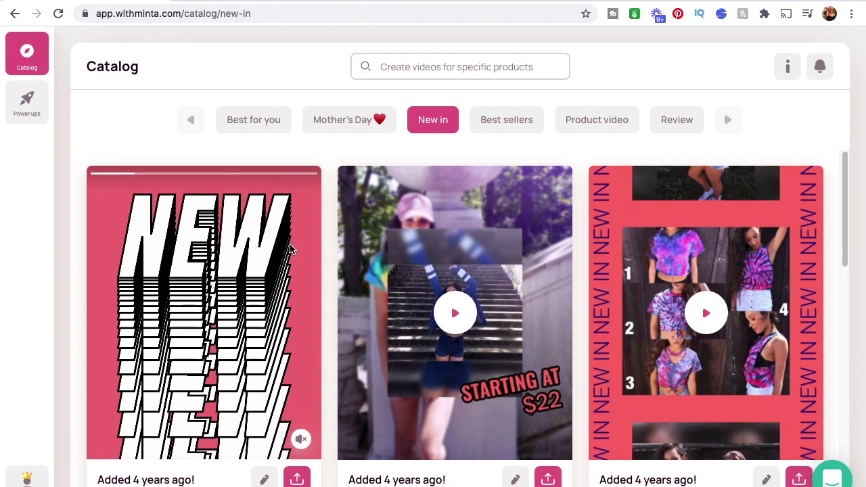